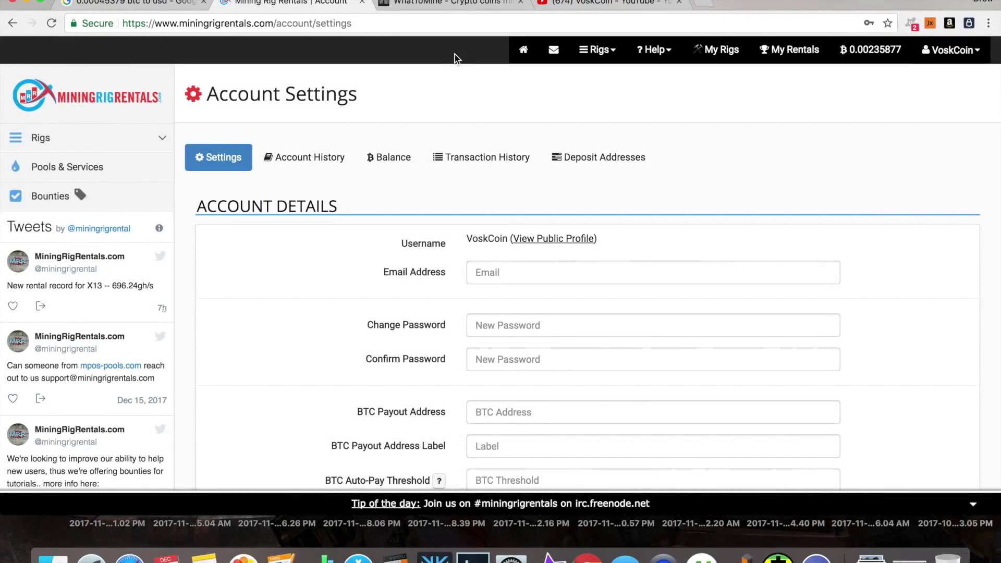
Step: Review the referral information and public profile, then go to the My Rigs list
scroll(455, 54, down, 20)
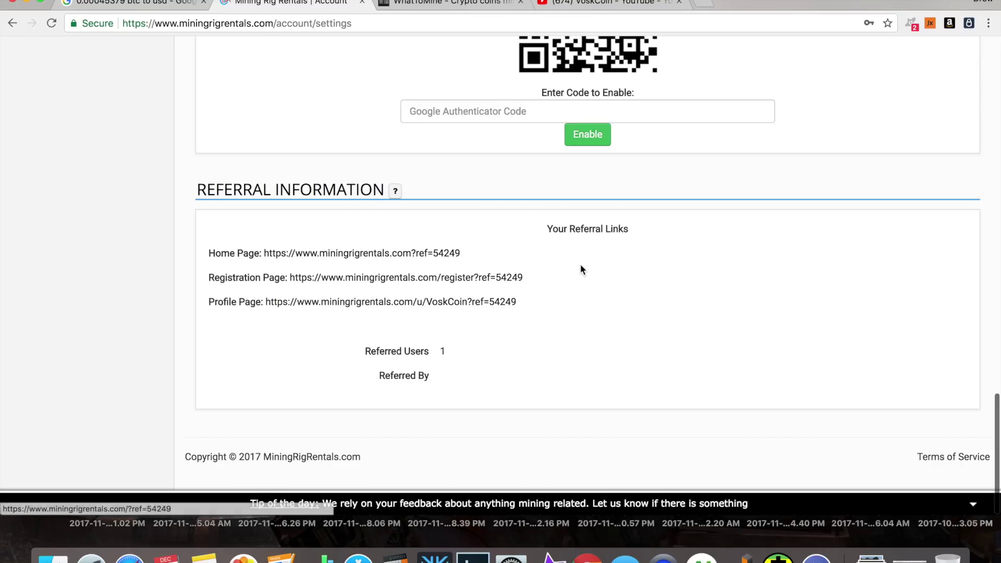
scroll(456, 265, up, 20)
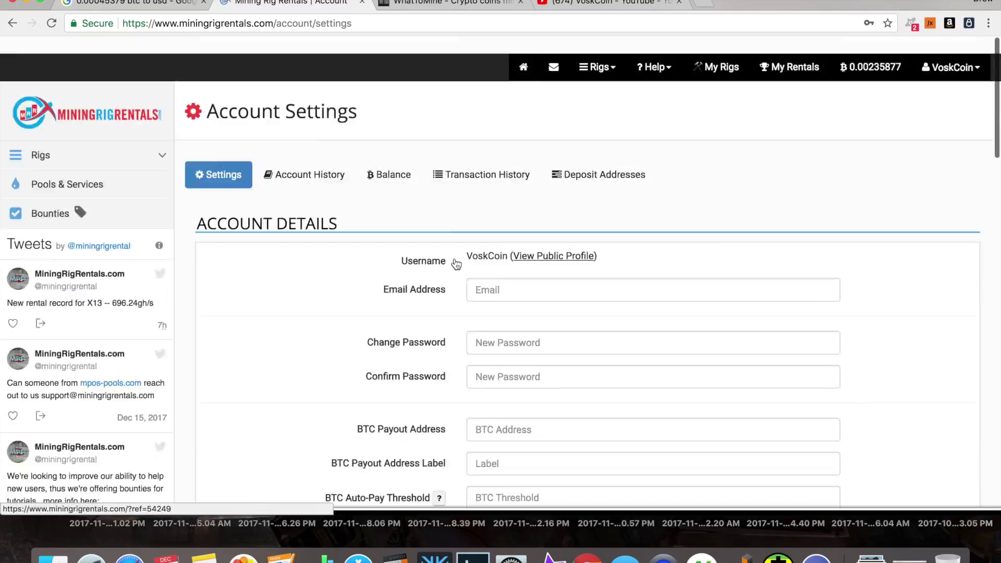
click(566, 256)
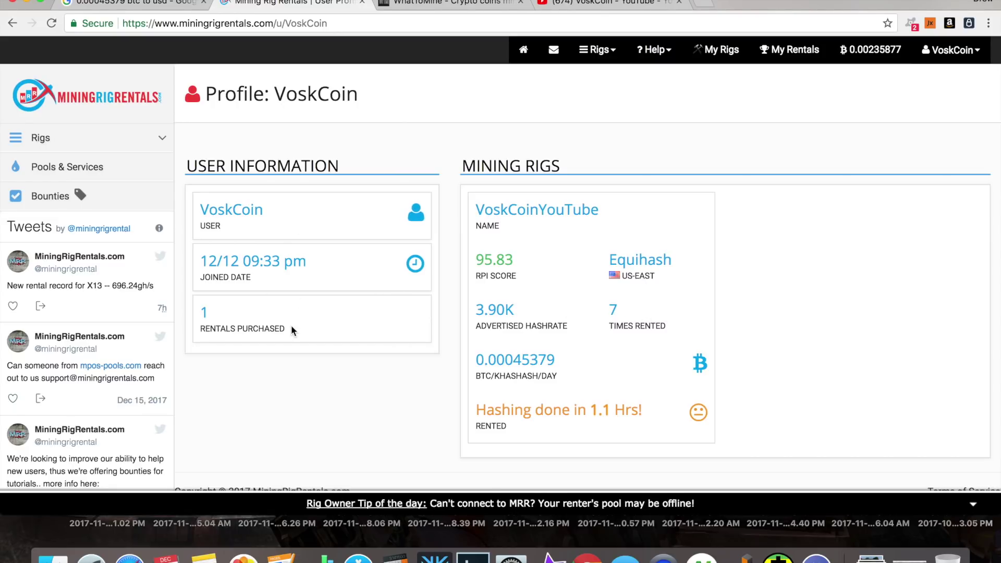
click(715, 49)
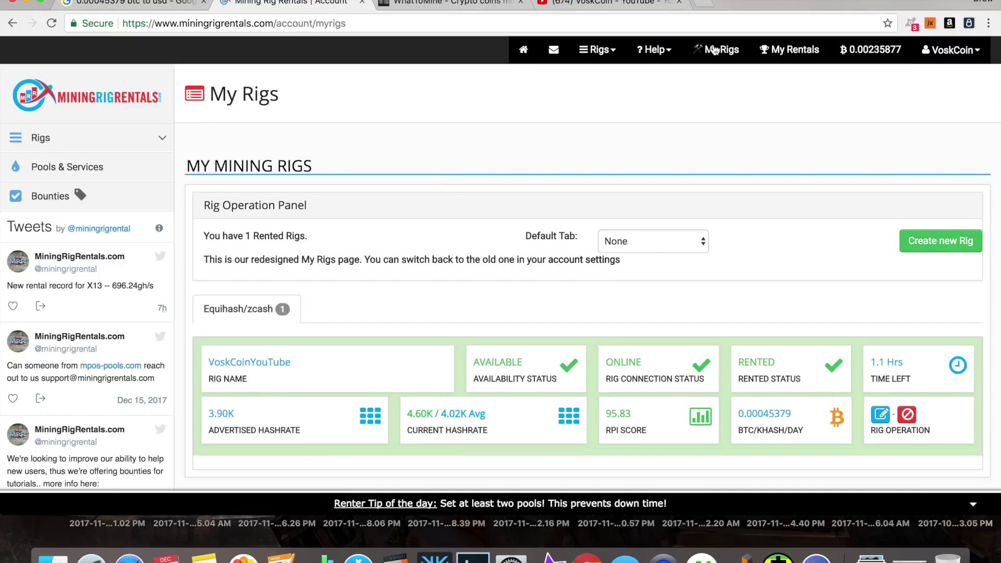
Step: Start a new rig named tutorialrig with a 4000 H/s hashrate
scroll(722, 135, down, 2)
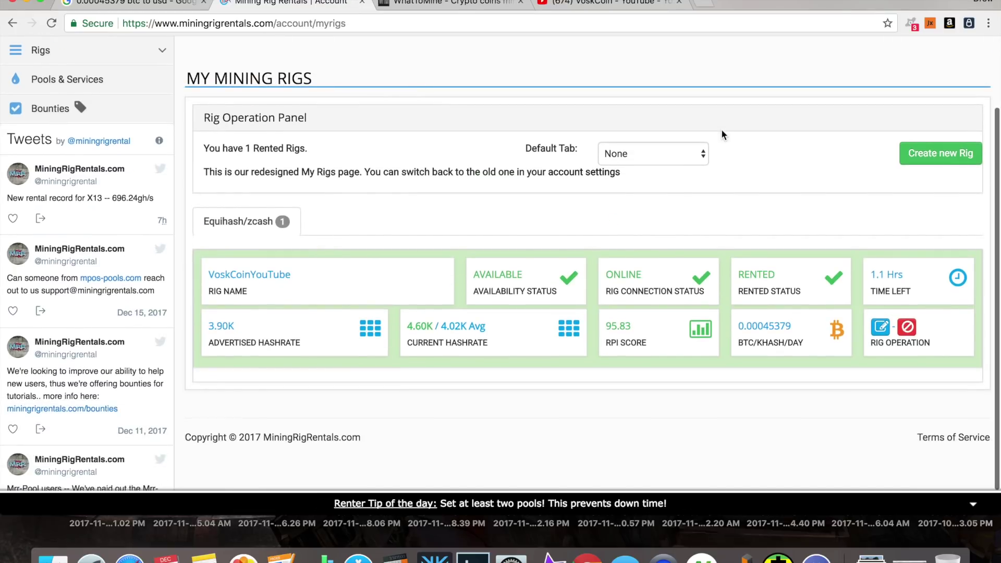
click(910, 157)
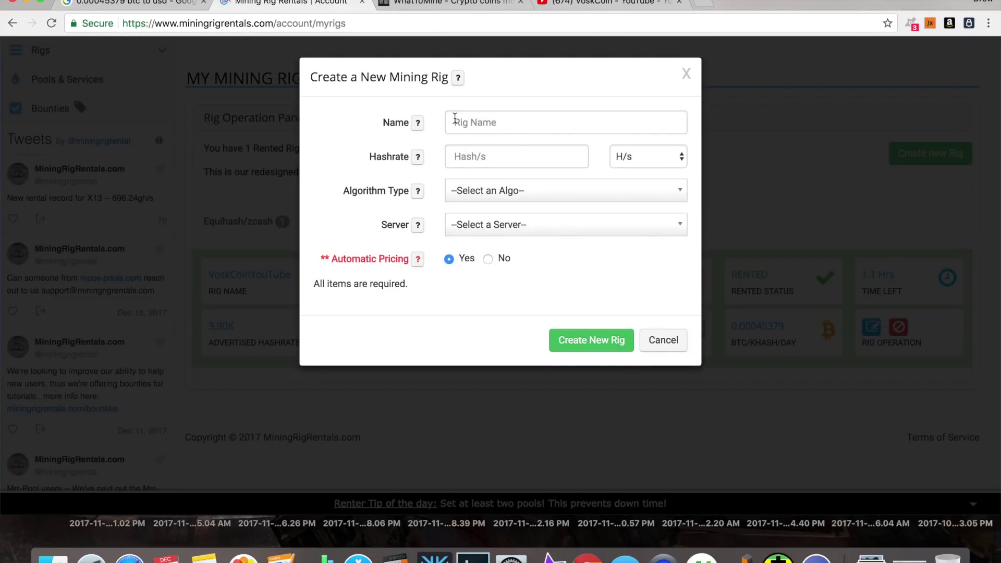
click(481, 123)
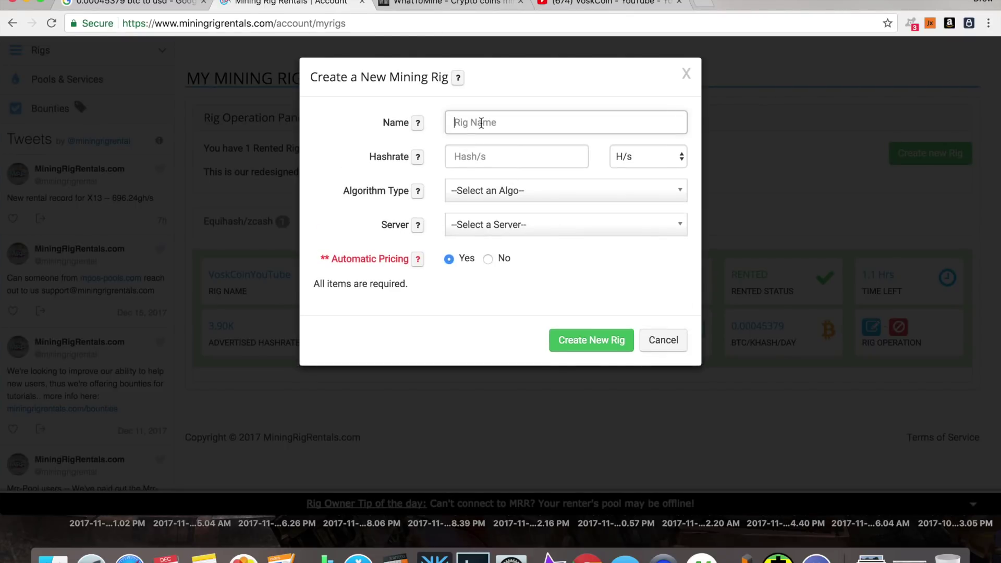
text(tutorialrig)
click(516, 156)
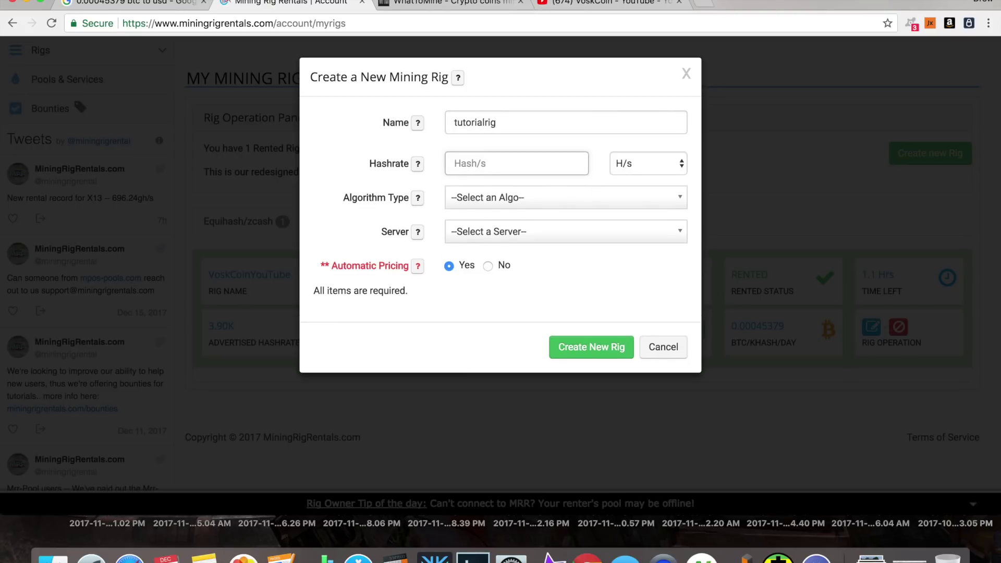
text(4000)
key(Tab)
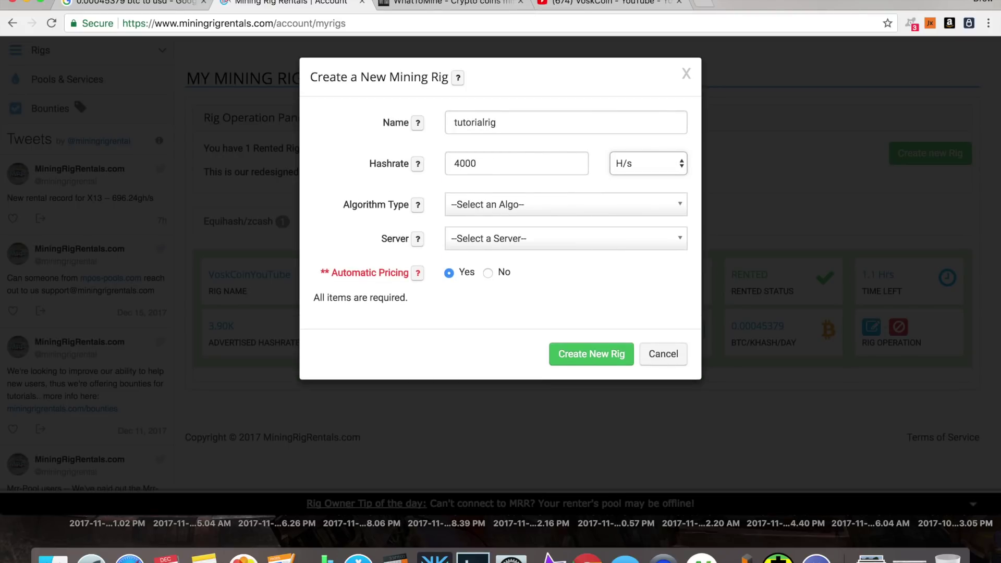
Step: Choose Equihash/zcash on the us-east01 server, keep automatic pricing, and create the rig
click(520, 198)
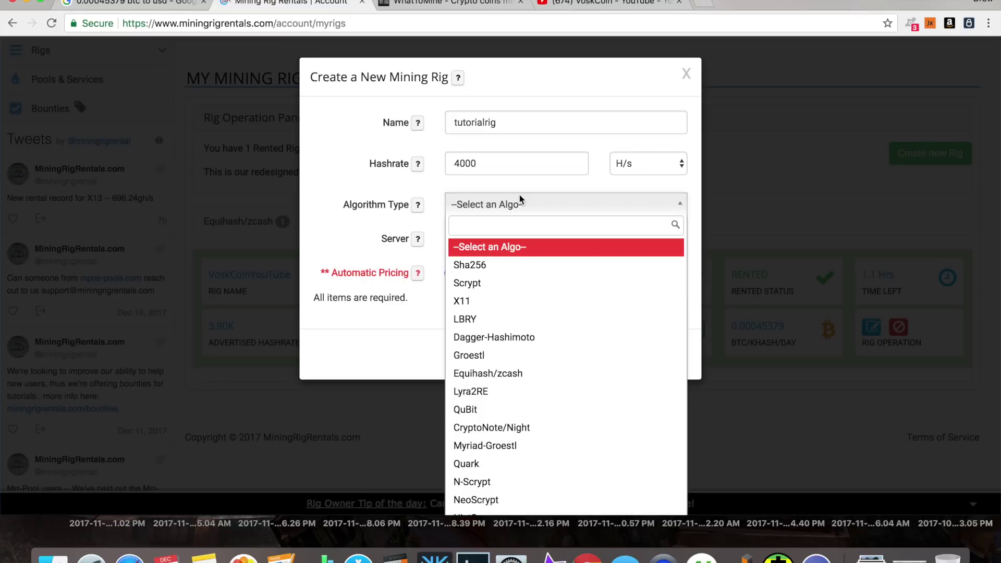
click(503, 376)
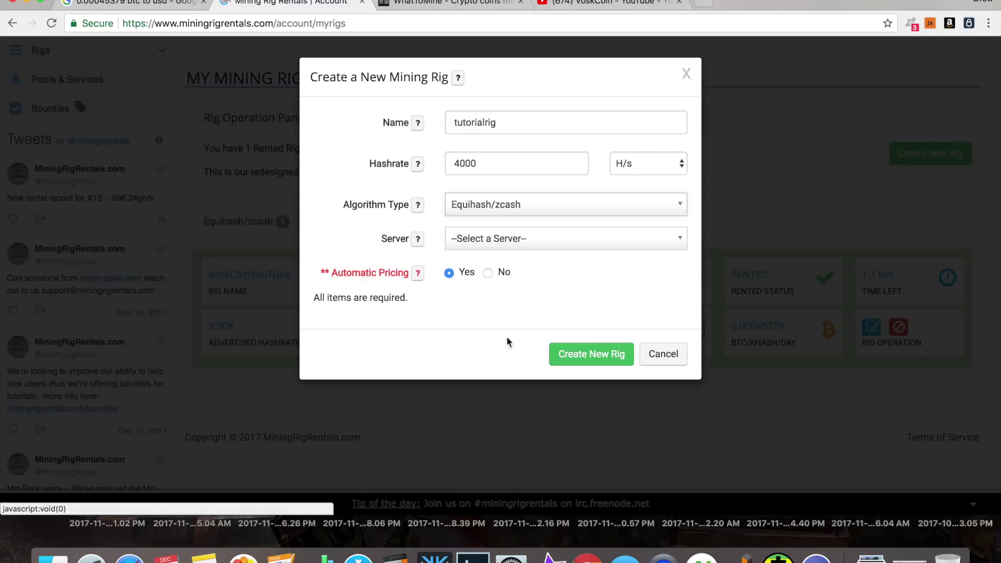
click(496, 244)
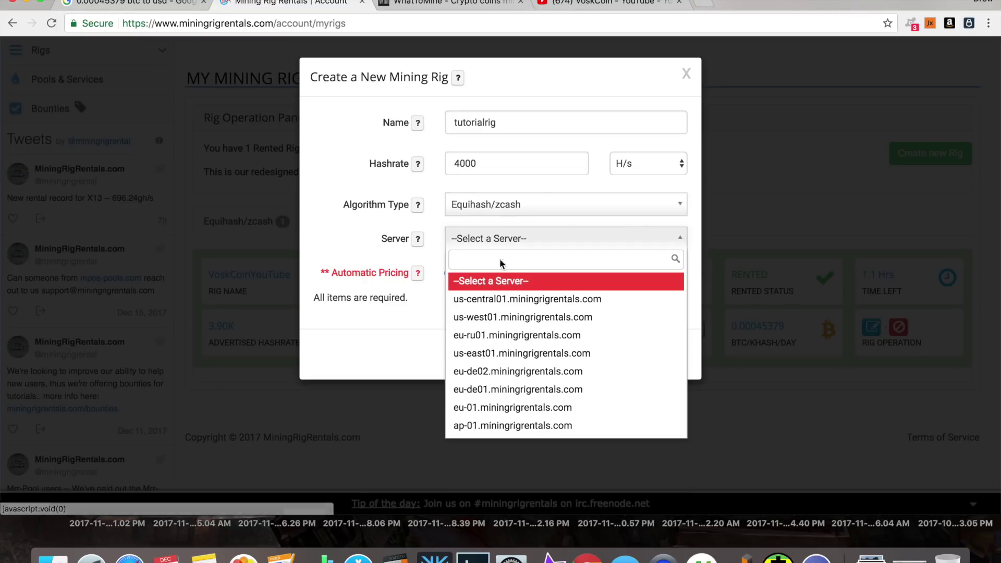
click(509, 353)
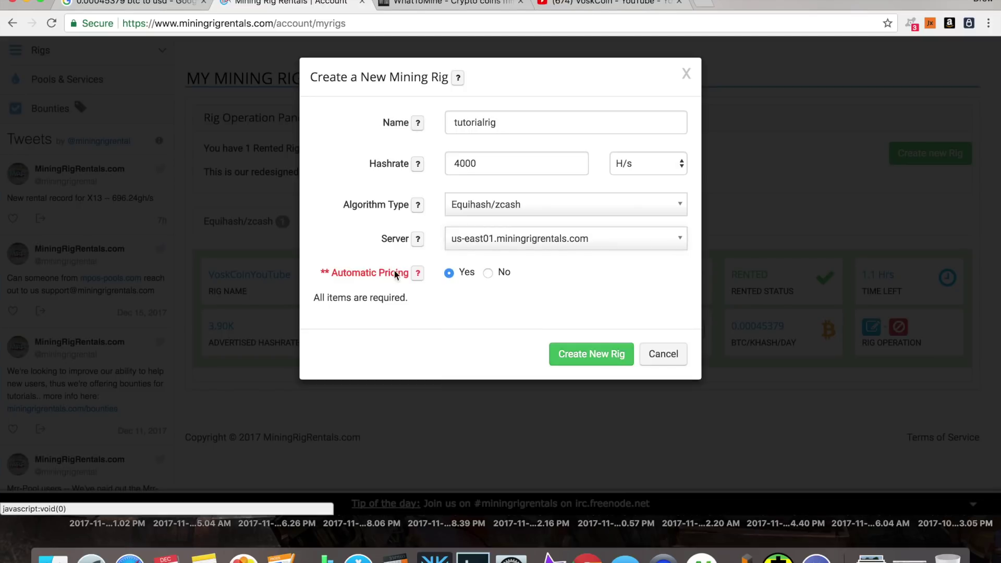
click(415, 276)
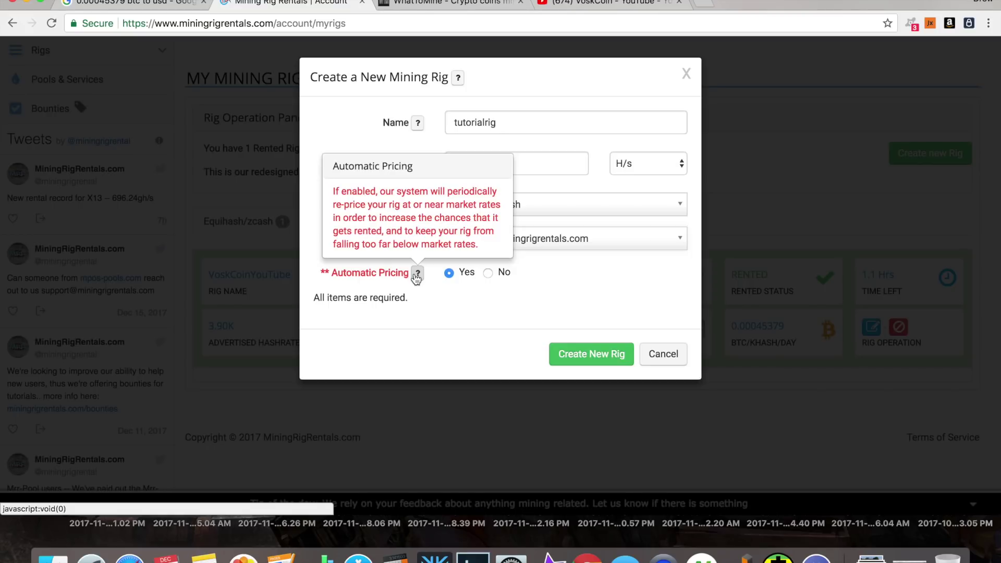
click(591, 355)
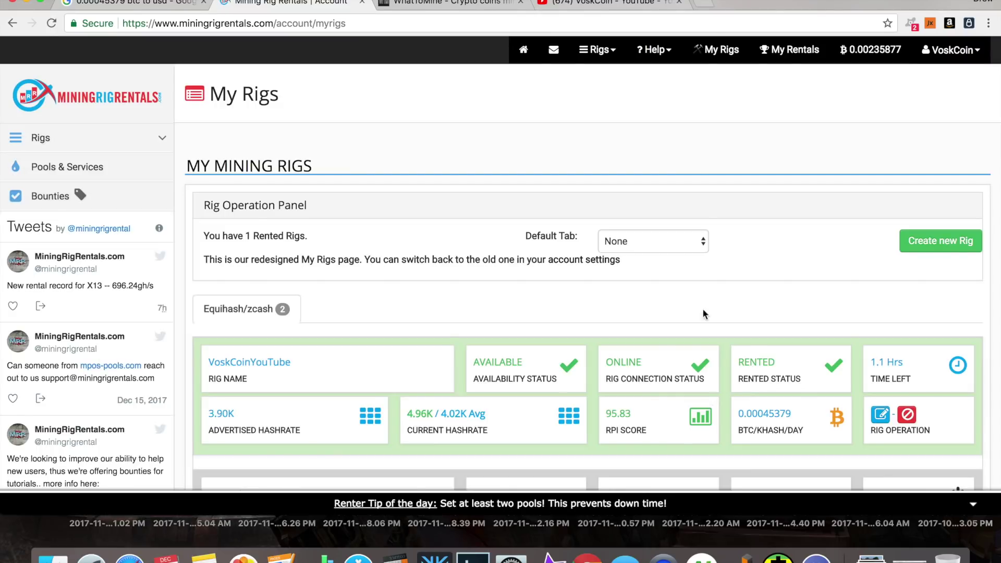
Step: Open the VoskCoinYouTube rig's details and set the hashrate history zoom to All
scroll(712, 162, down, 4)
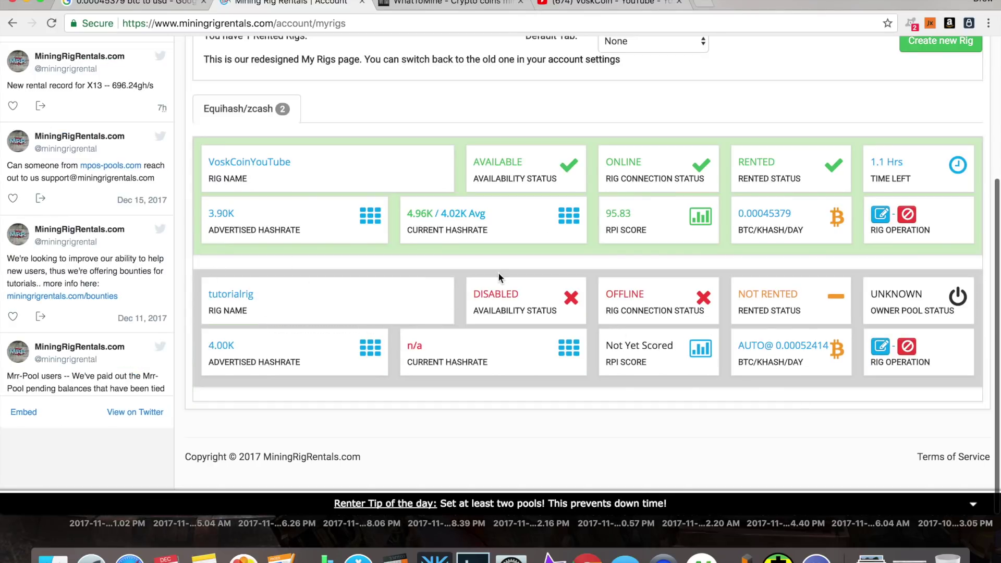
click(270, 167)
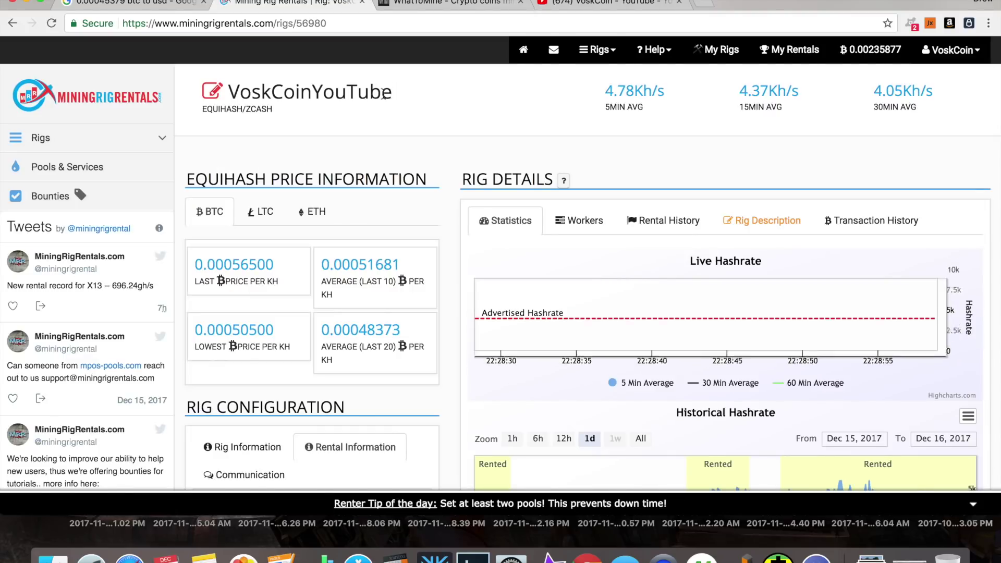
scroll(468, 140, down, 5)
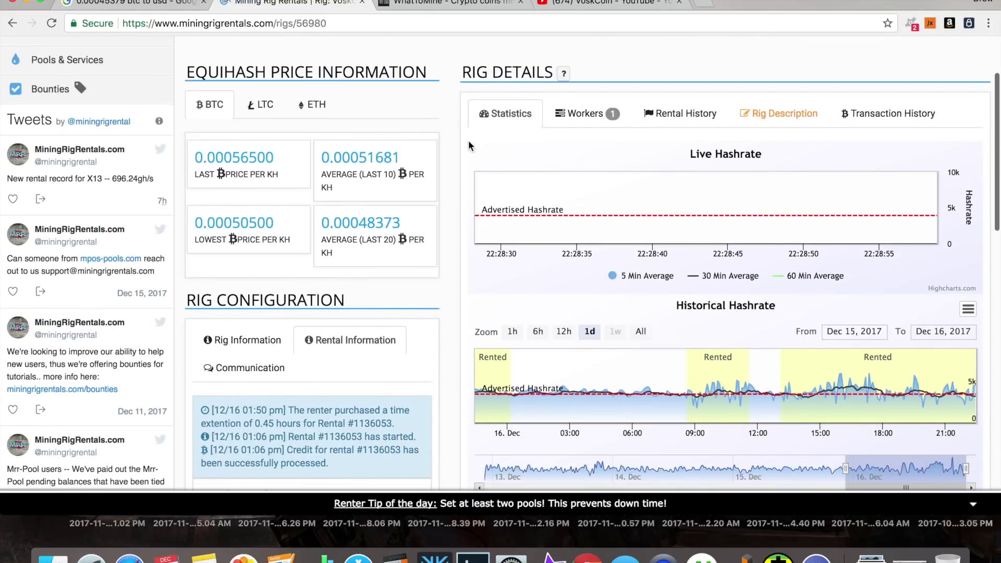
scroll(468, 140, up, 5)
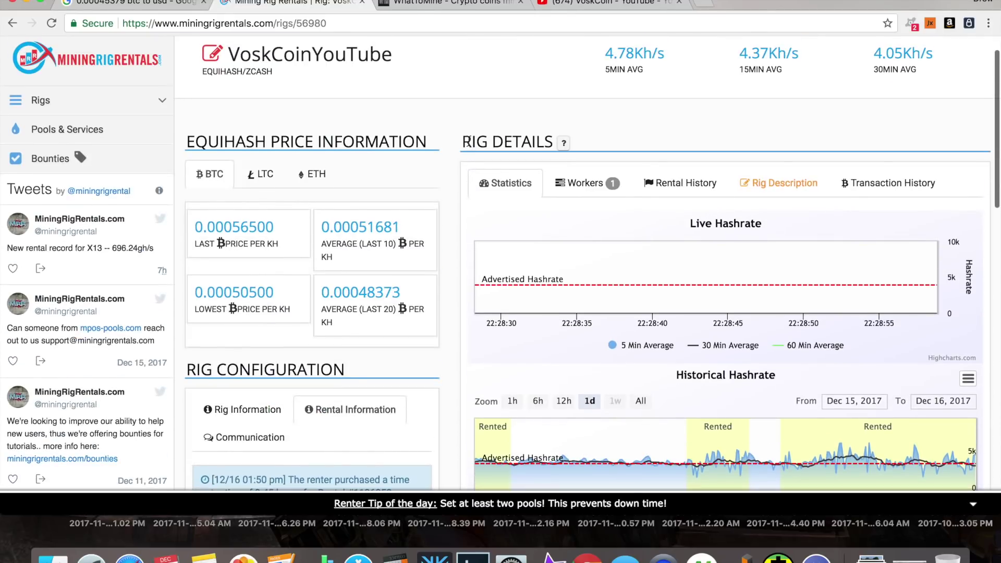
scroll(469, 174, down, 7)
scroll(469, 174, down, 1)
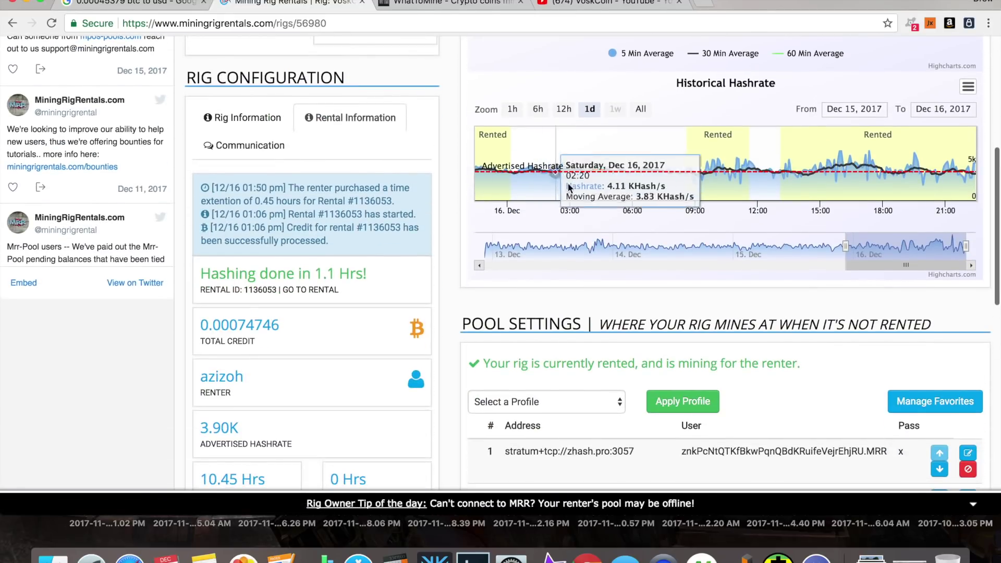
click(641, 108)
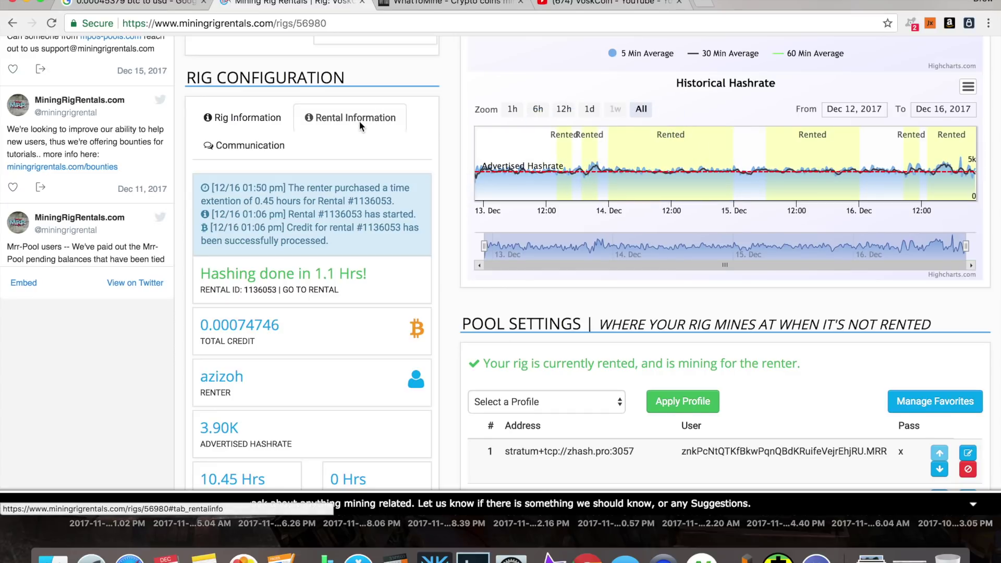
Step: Select the 0.00045379 BTC/KH/Day price and view its Google conversion to 8.89 USD
scroll(359, 121, down, 5)
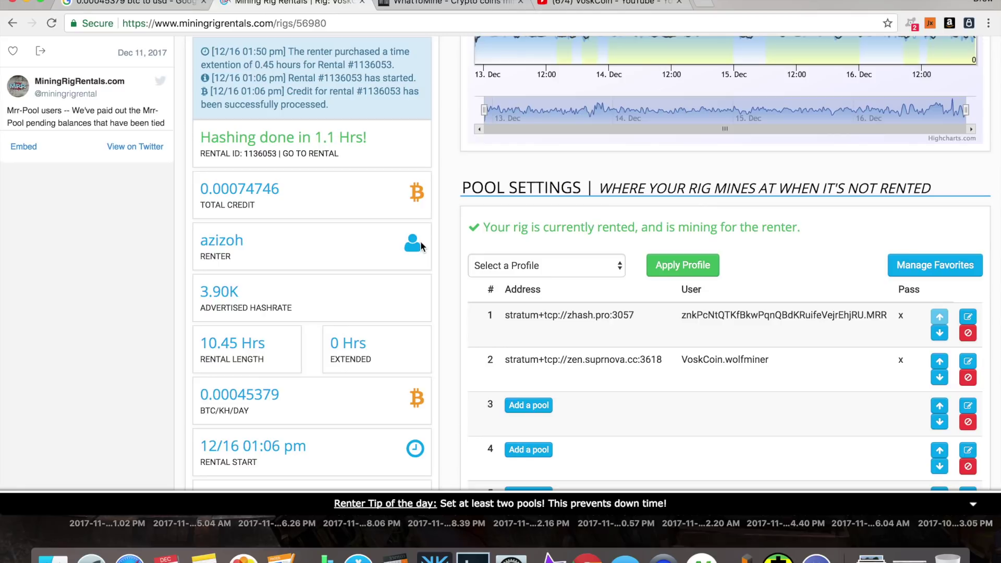
scroll(320, 223, down, 7)
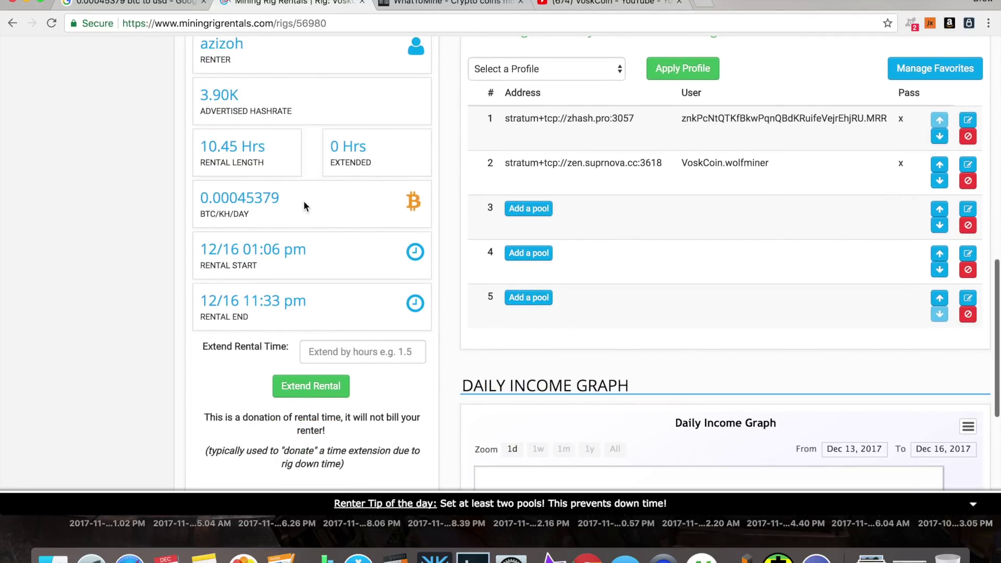
double_click(248, 197)
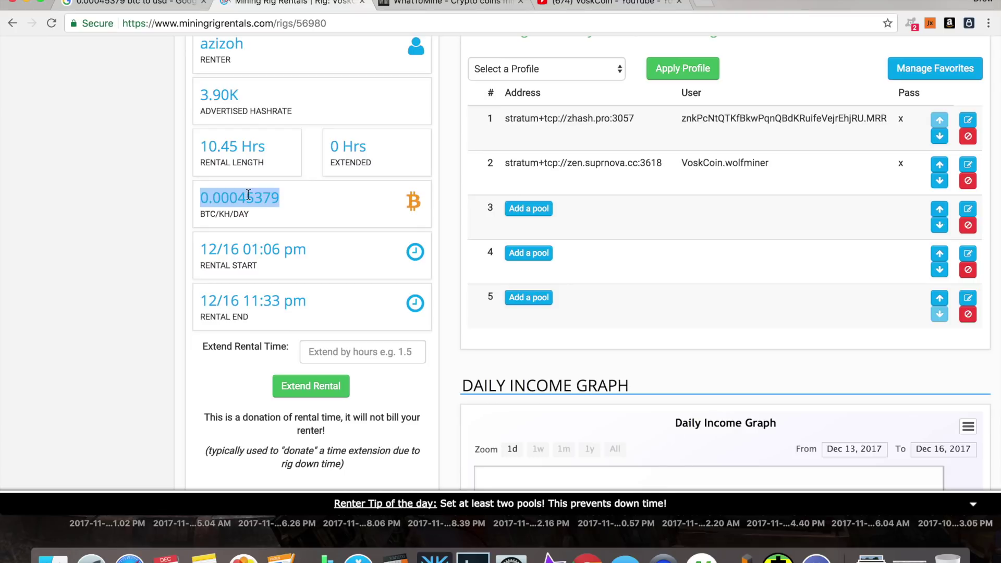
click(113, 2)
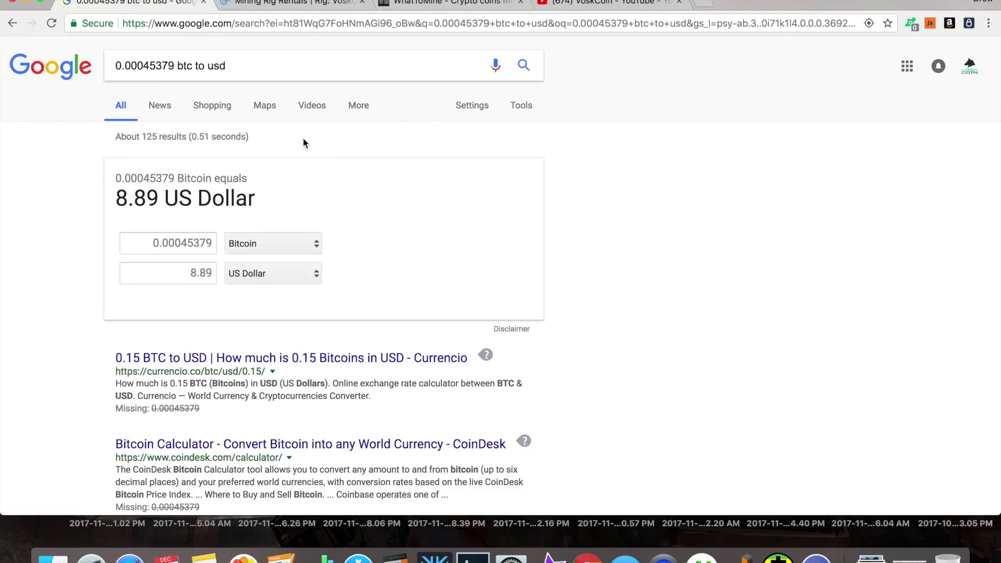
Step: Compute 9 × 4 = 36 in Calculator from the 8.89 USD result, then view WhatToMine
double_click(145, 204)
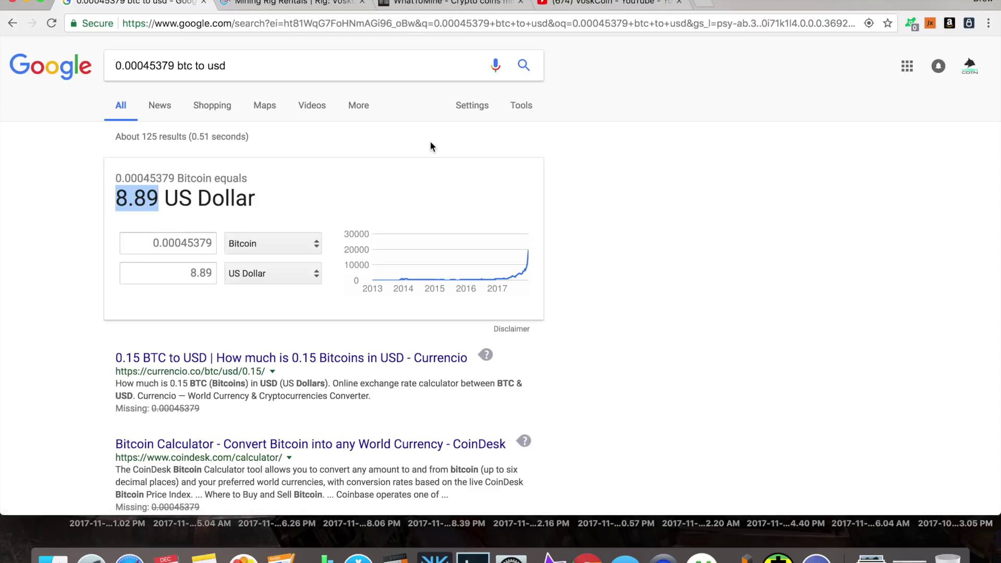
click(406, 548)
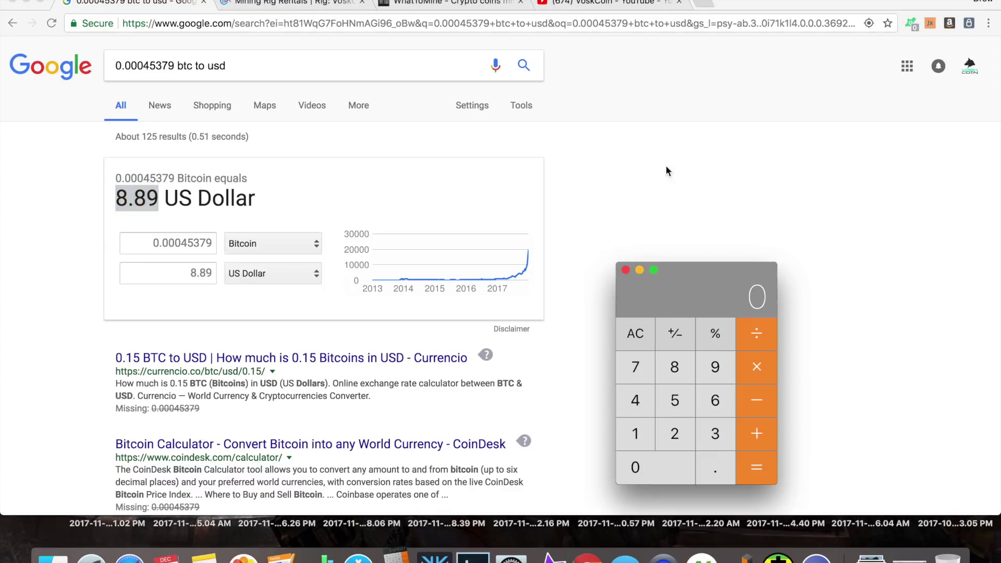
click(716, 368)
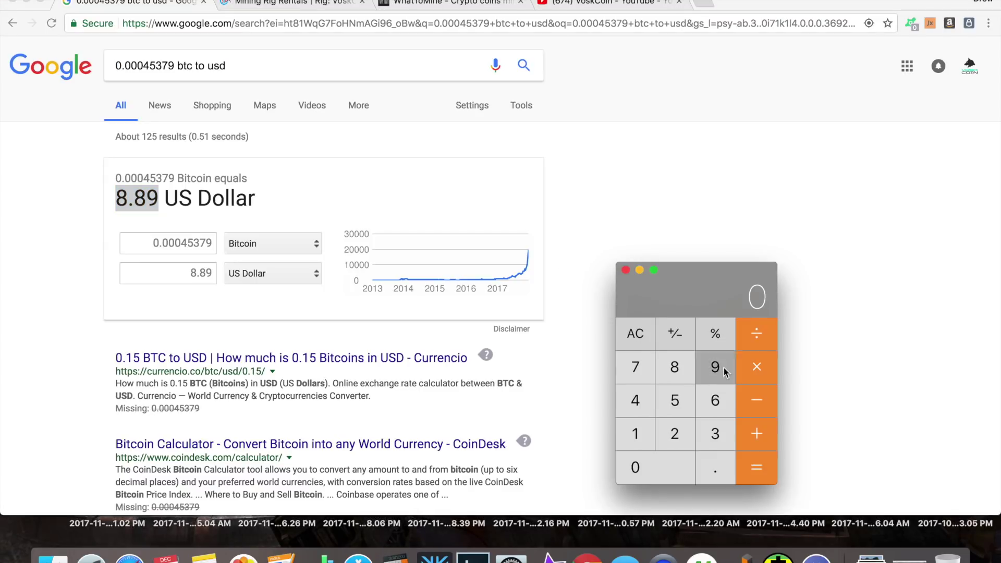
click(632, 404)
click(759, 469)
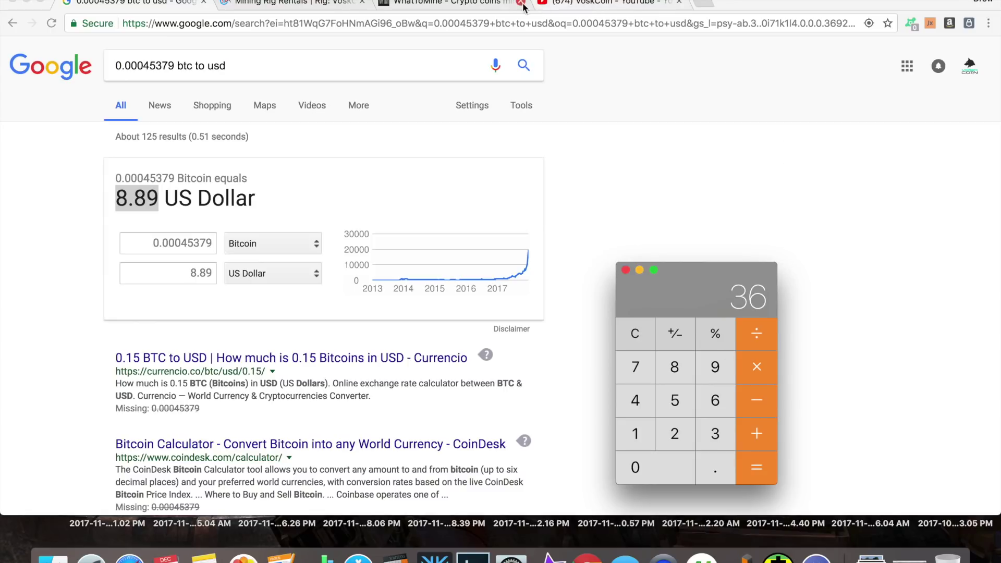
click(493, 11)
scroll(152, 146, down, 15)
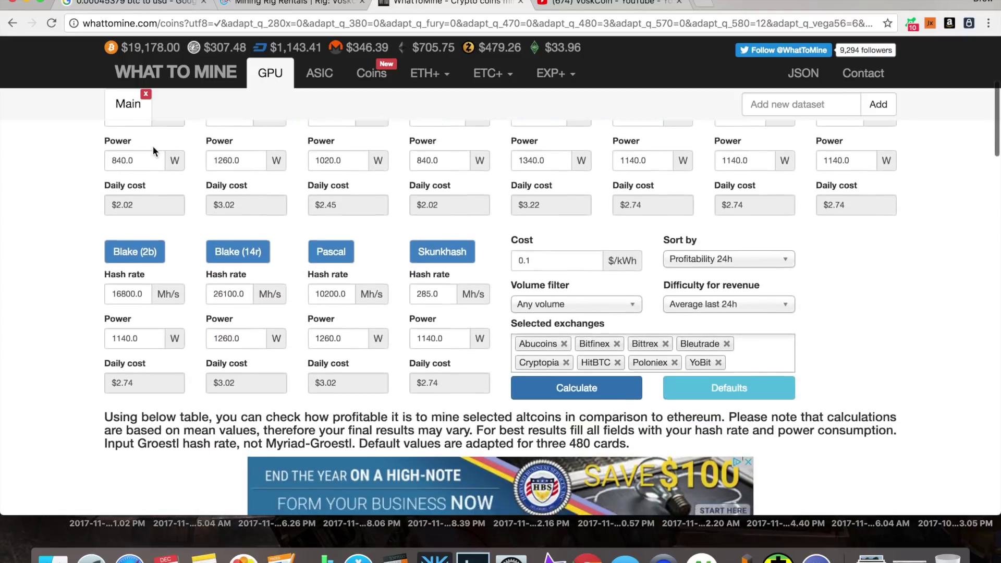
Step: Scroll WhatToMine to the Zencash, Zcash, Zclassic and BitcoinGold rows and bring back Calculator showing 36
scroll(153, 147, down, 7)
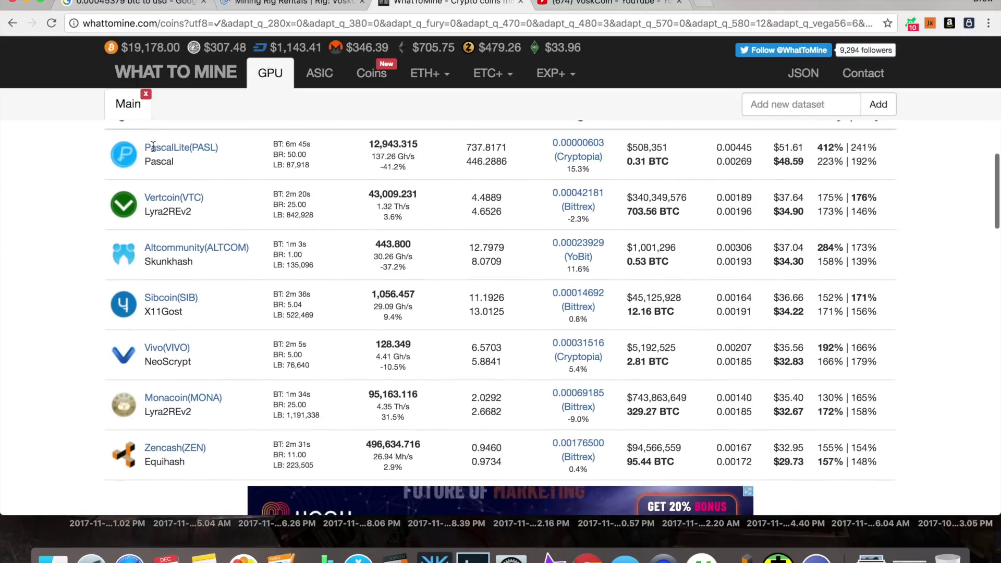
scroll(153, 147, down, 1)
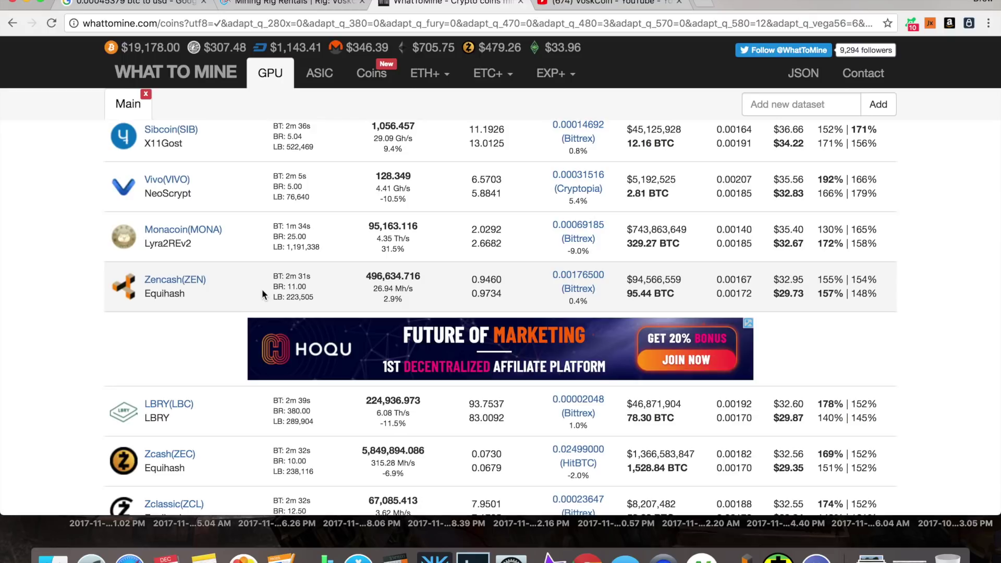
scroll(262, 291, down, 2)
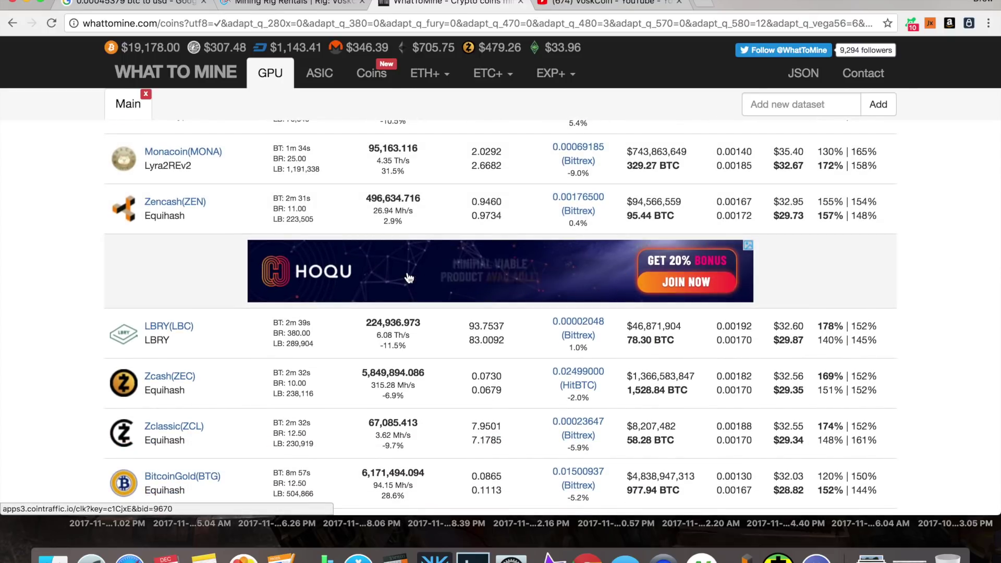
scroll(970, 210, down, 1)
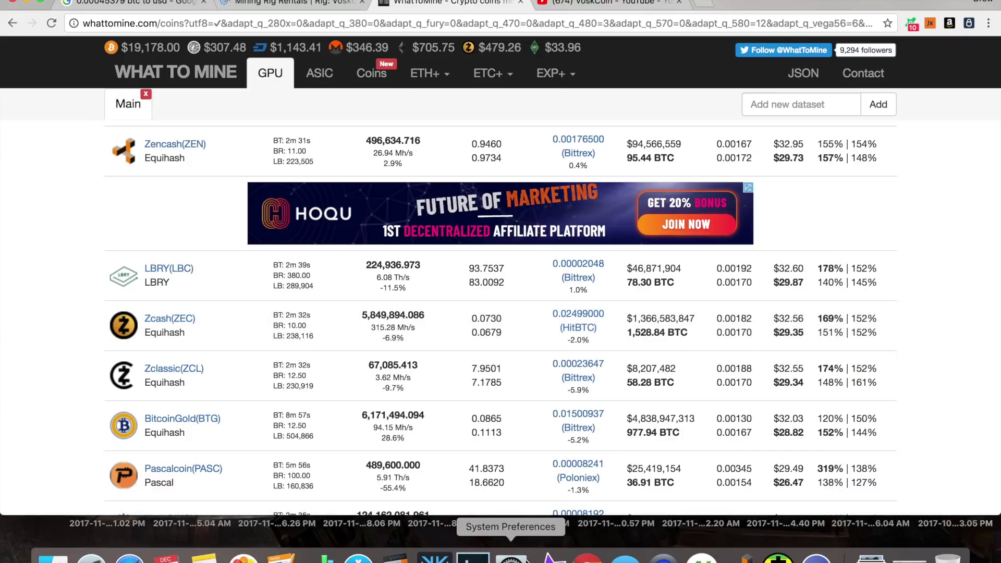
click(396, 557)
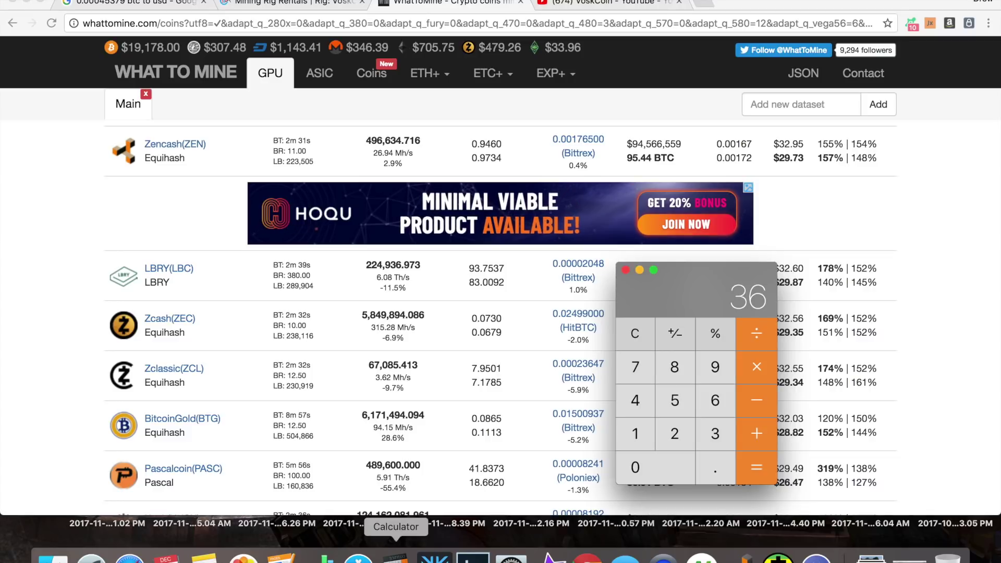
Step: Open the Equihash/zcash rigs-for-rent list and select KIN3's 0.00050500 price per KH/day
click(260, 2)
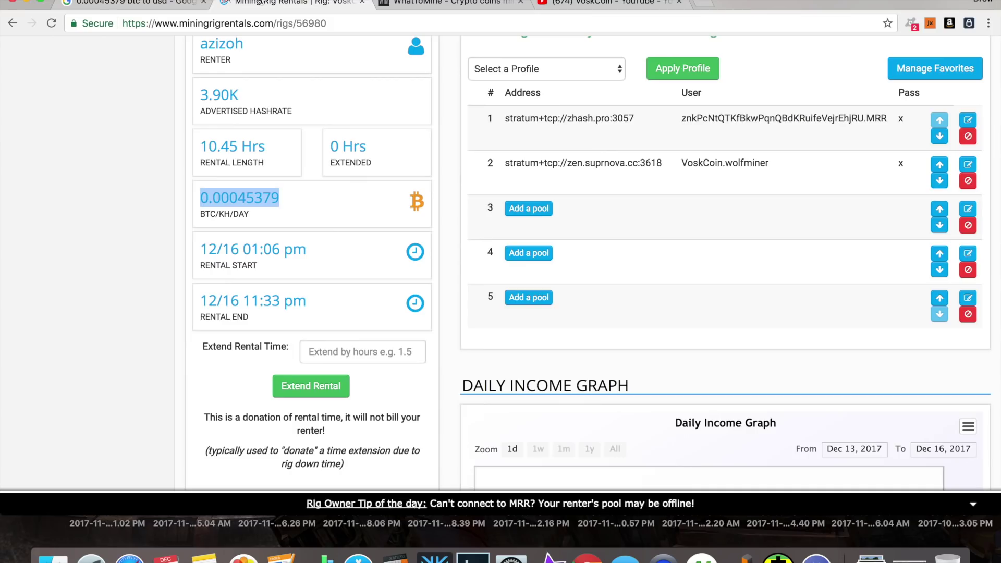
scroll(362, 121, up, 6)
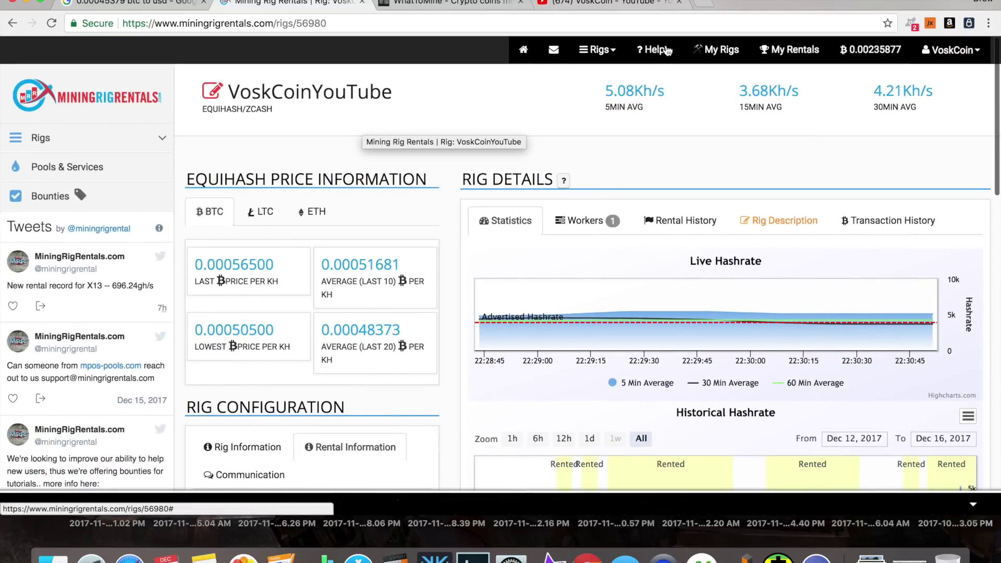
click(605, 49)
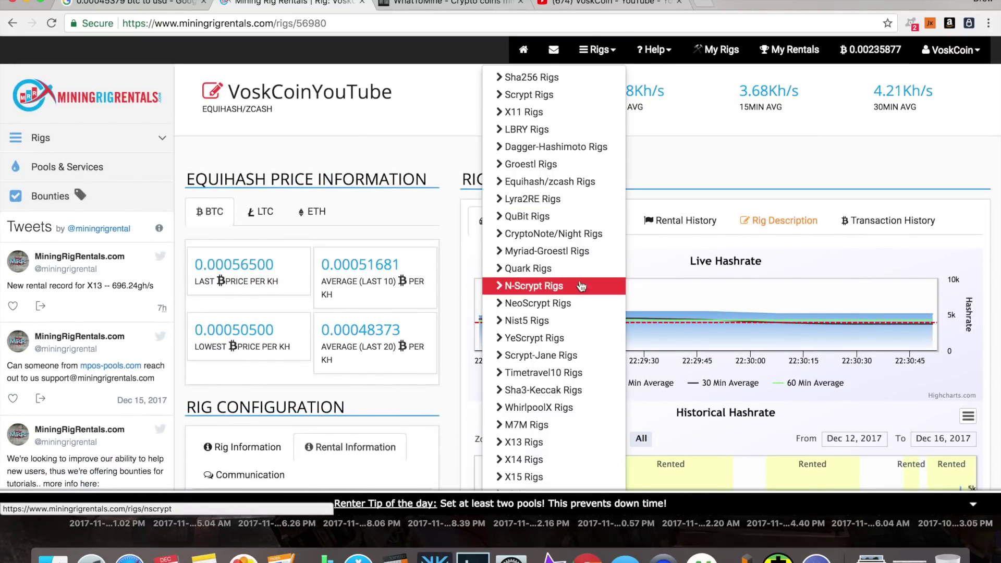
click(590, 181)
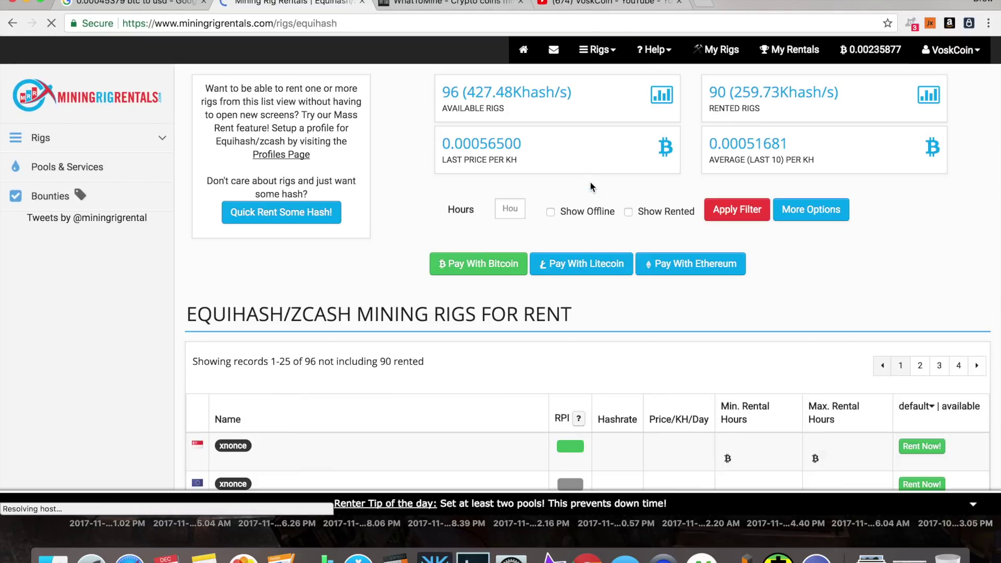
scroll(590, 180, down, 3)
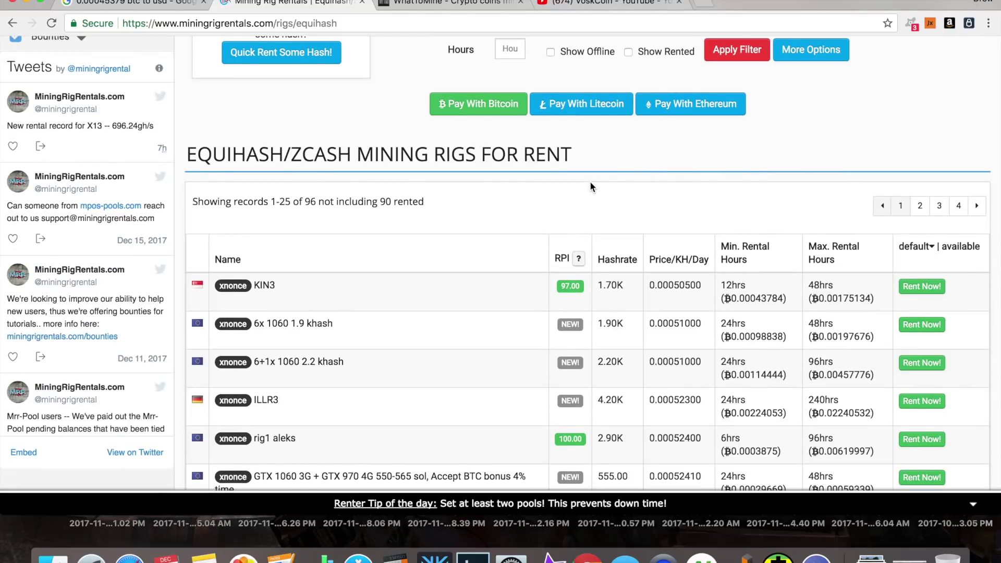
scroll(591, 183, down, 2)
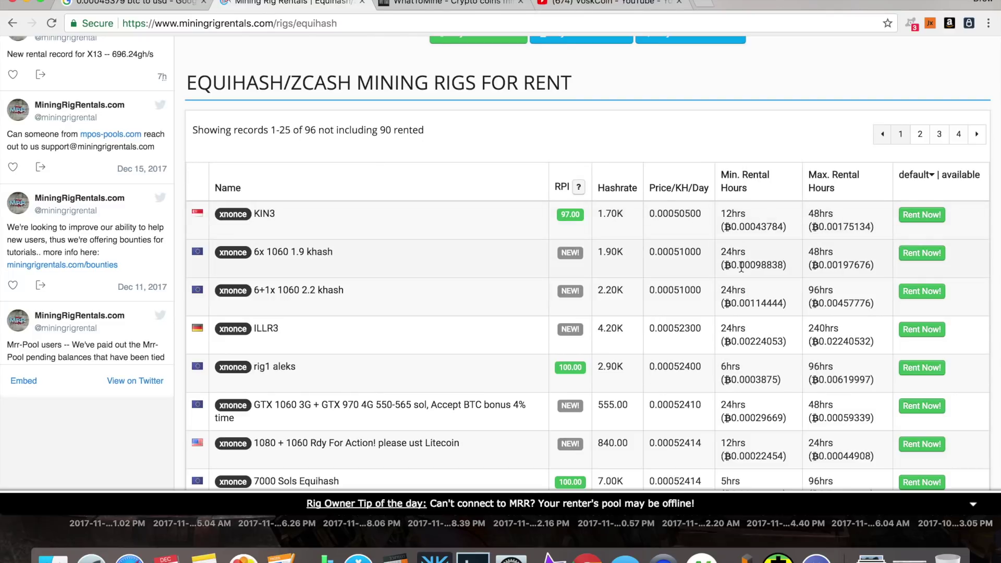
double_click(685, 215)
key(super+c)
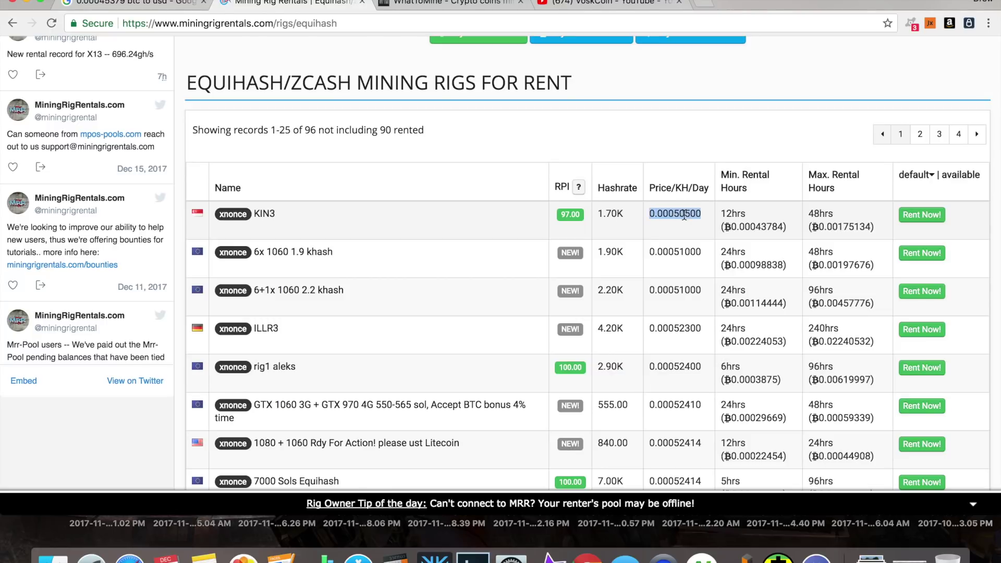
Step: Search '0.00050500 btc to usd' in a new tab, getting 9.82 US Dollars
key(super+t)
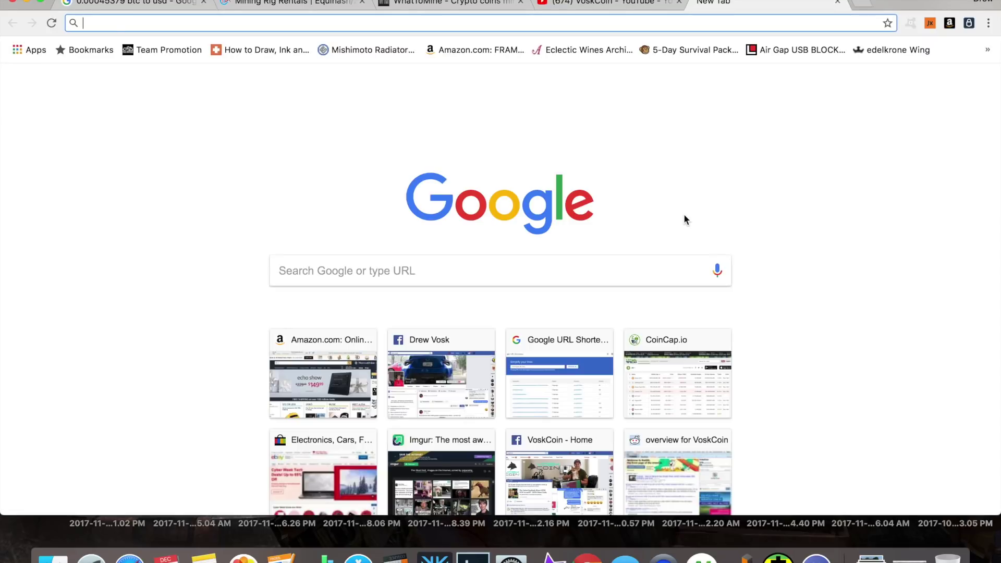
key(super+v)
text(btc to usd)
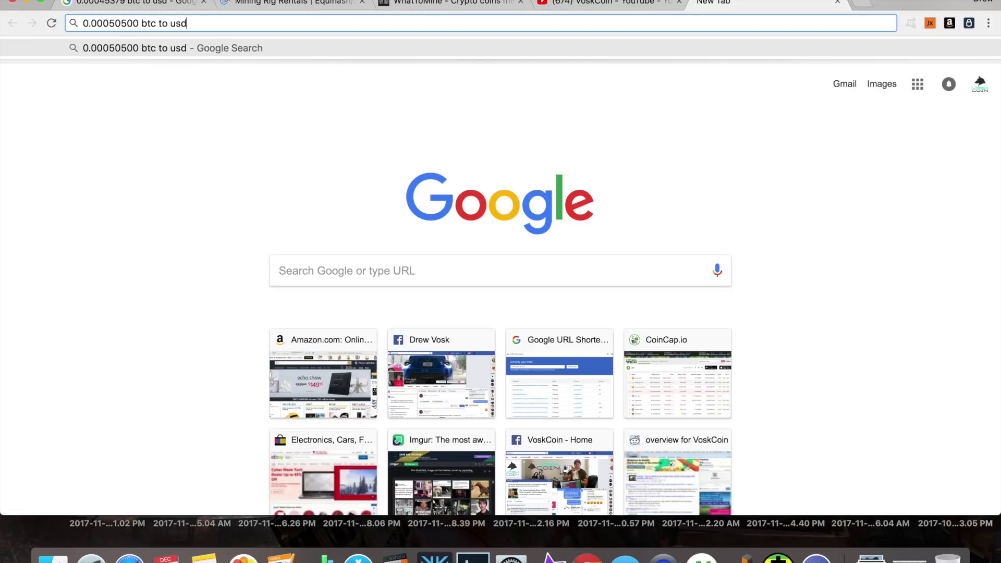
key(Return)
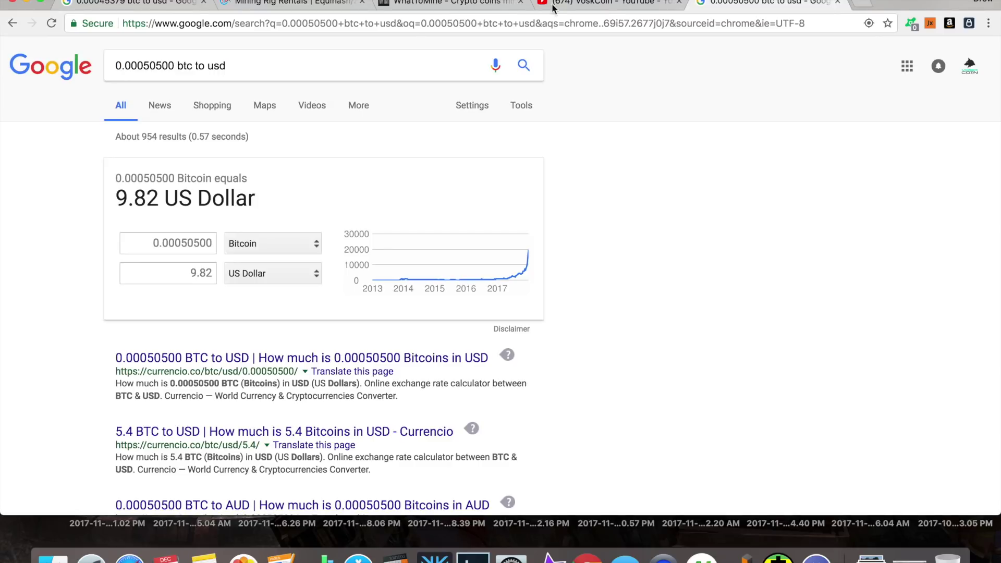
Step: Switch back through WhatToMine to the MiningRigRentals tab and scroll the page
click(459, 4)
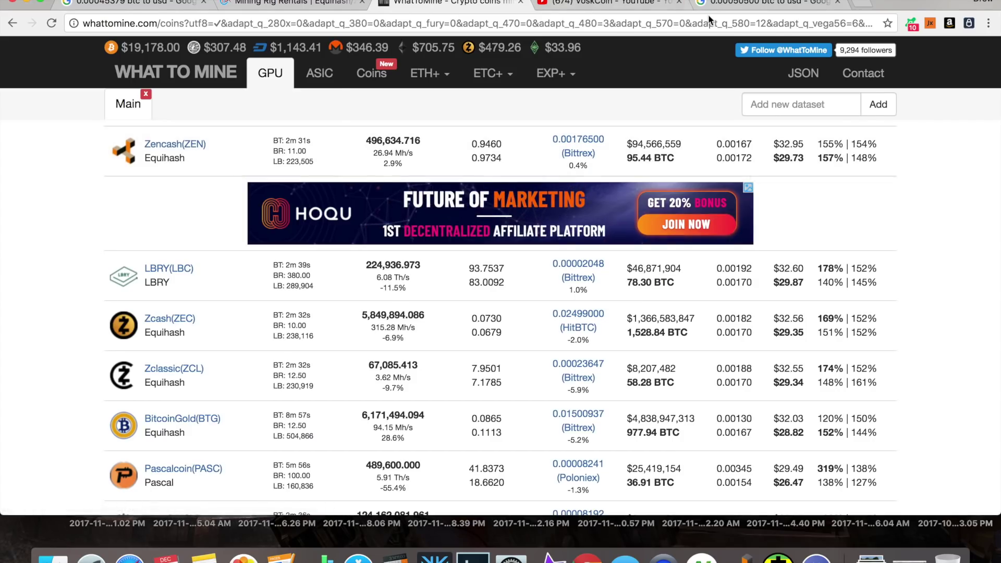
key(ctrl+shift+Tab)
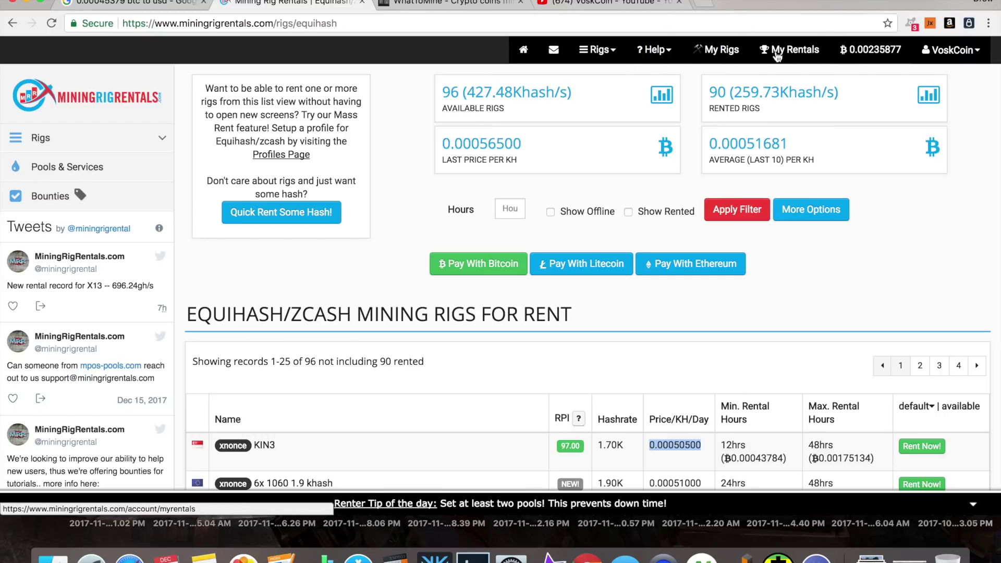
scroll(673, 250, down, 3)
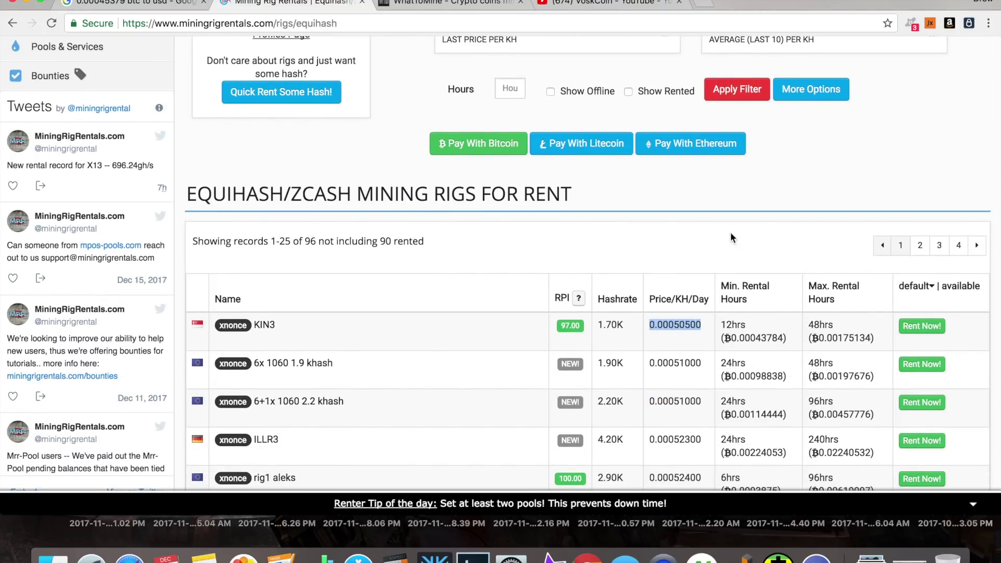
scroll(731, 233, up, 3)
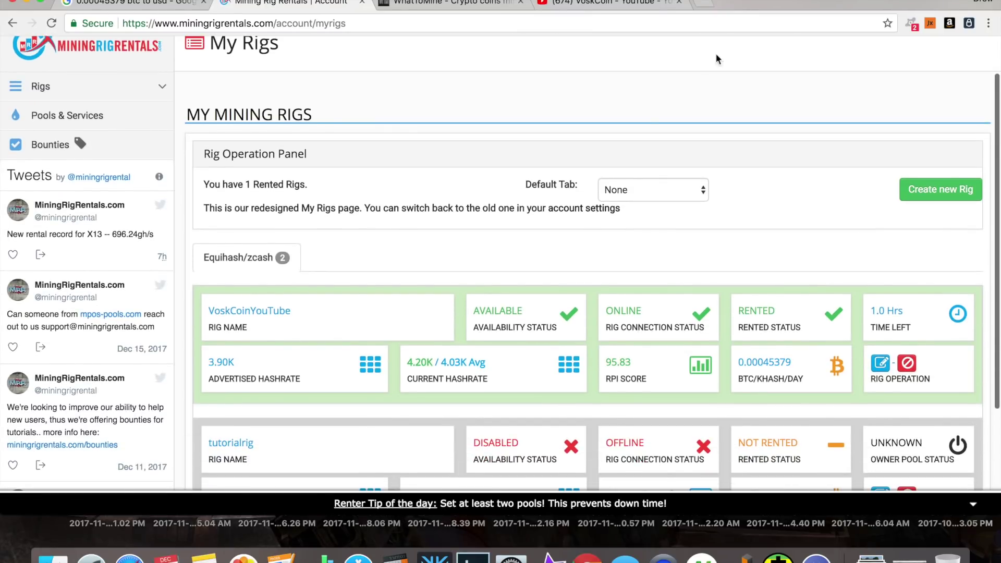
scroll(618, 133, down, 3)
Step: Open the VoskCoinYouTube rig and inspect the first pool's worker name without changing it
click(261, 163)
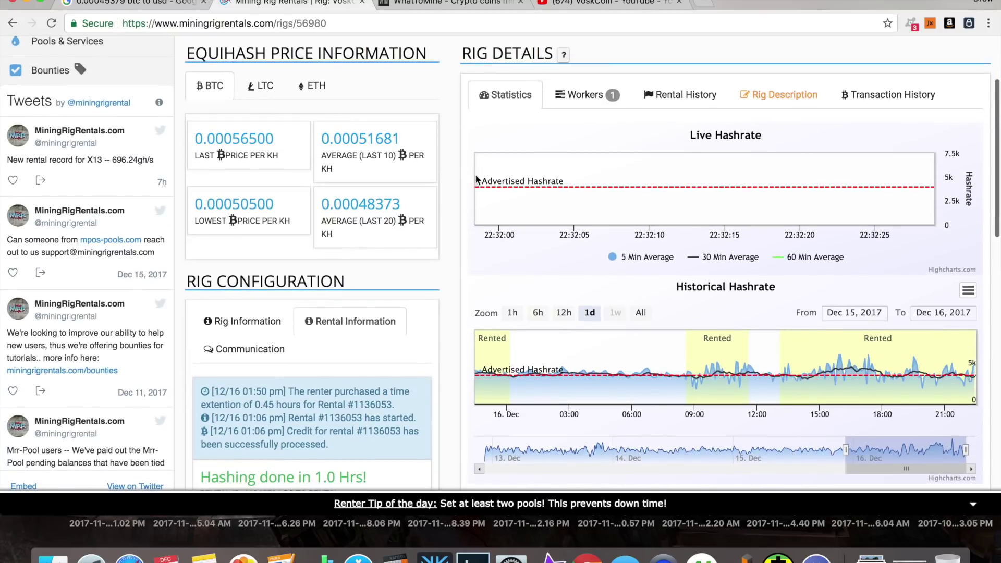
scroll(449, 198, down, 9)
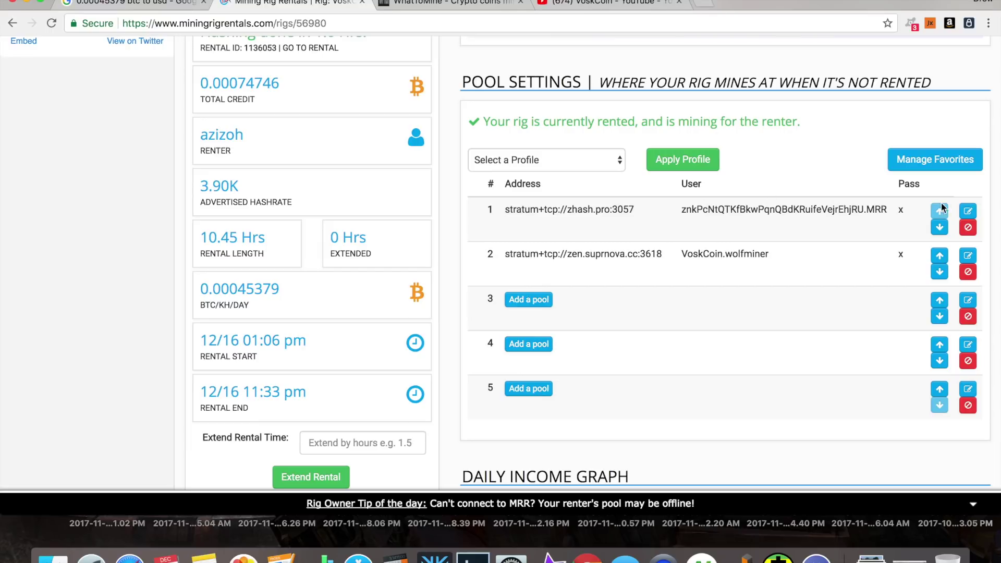
click(968, 211)
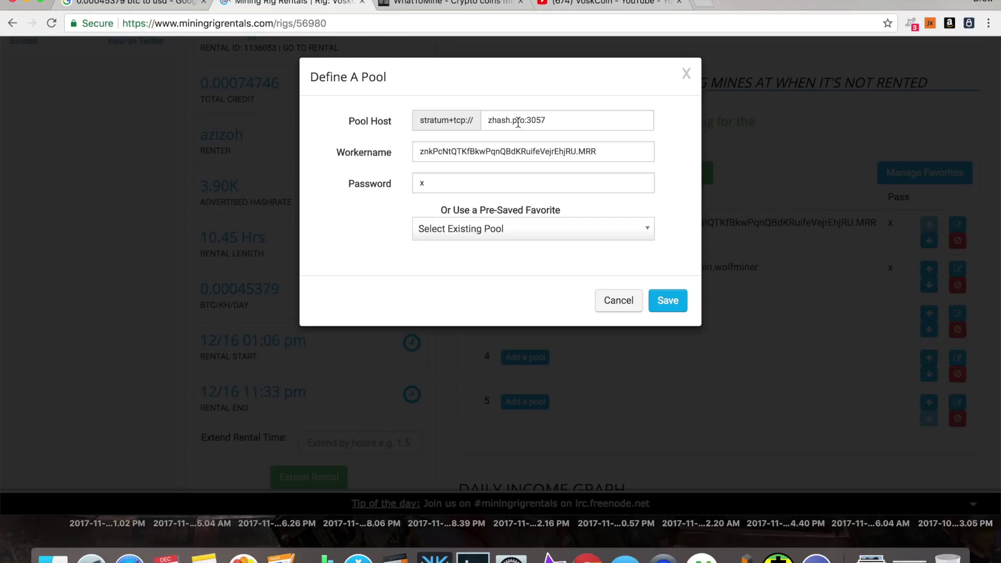
double_click(501, 152)
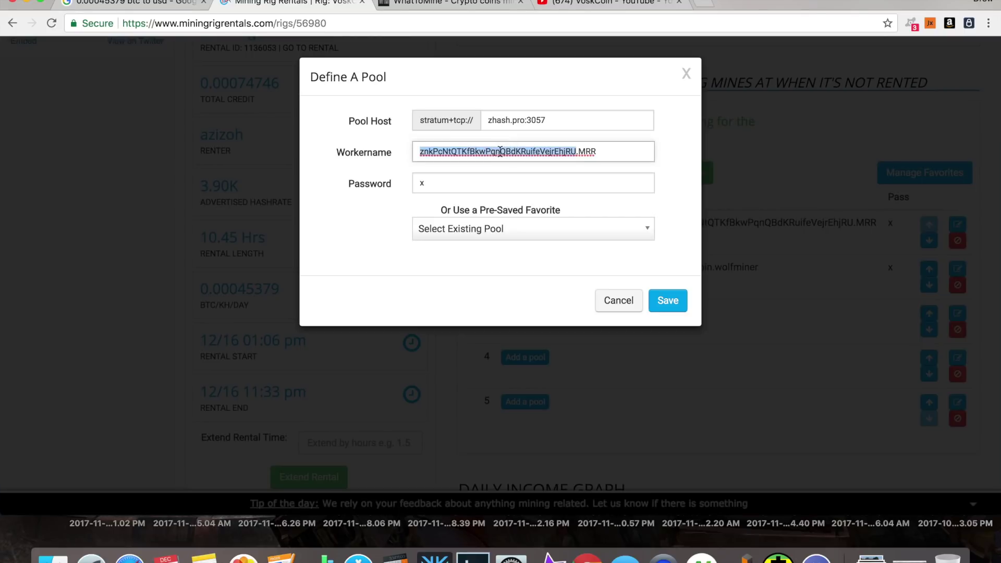
double_click(587, 151)
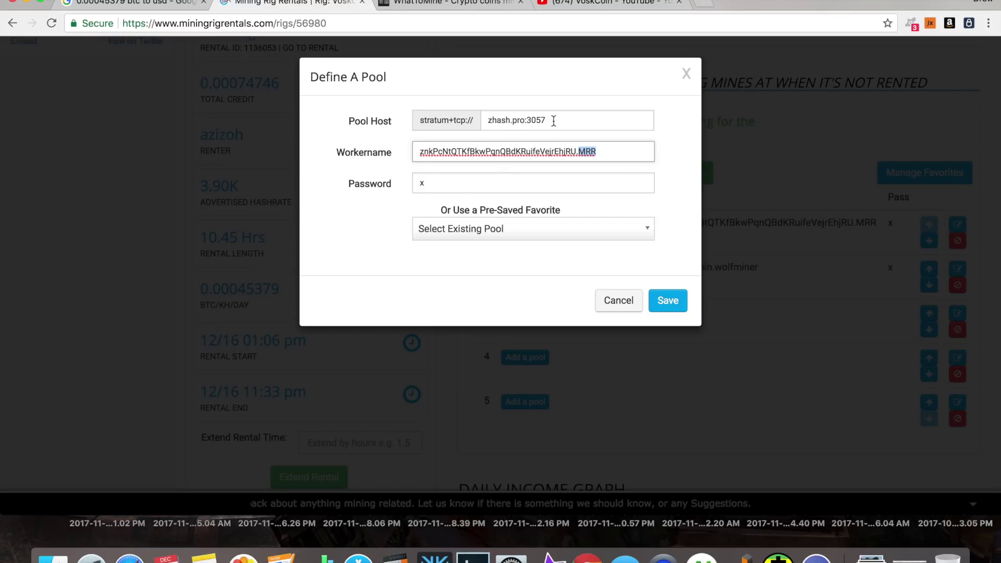
click(686, 75)
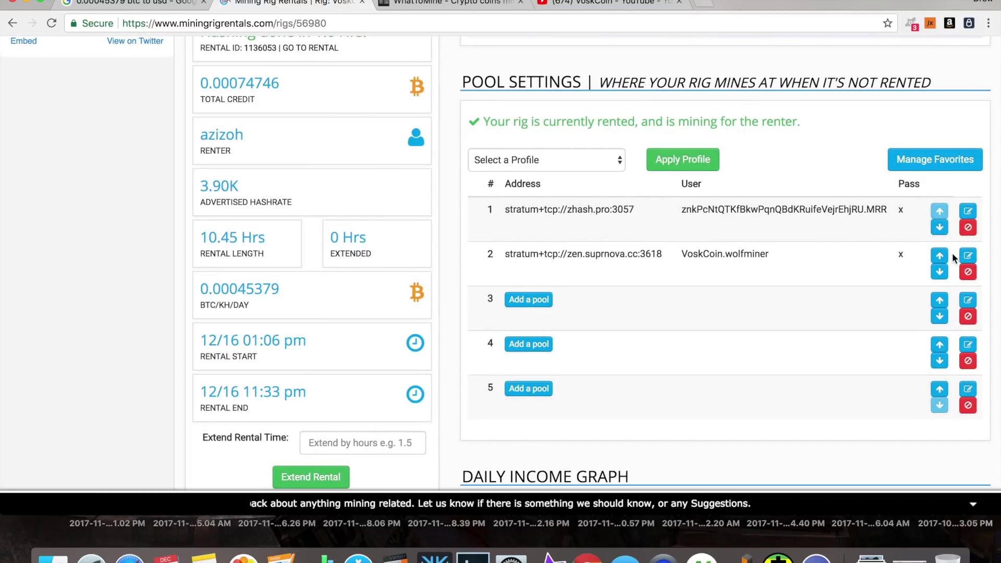
Step: Review the second failover pool's settings and close them without saving
click(969, 253)
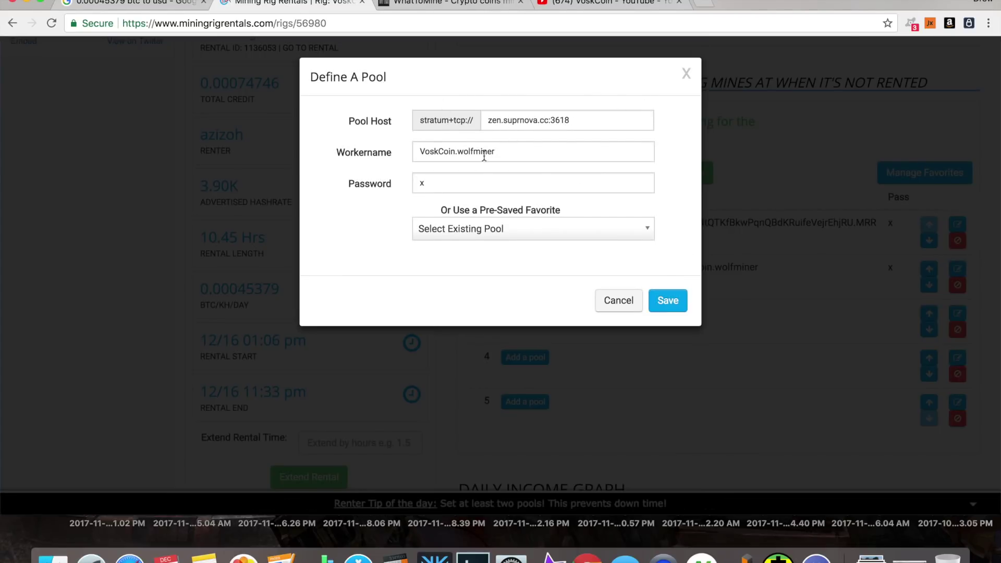
click(685, 75)
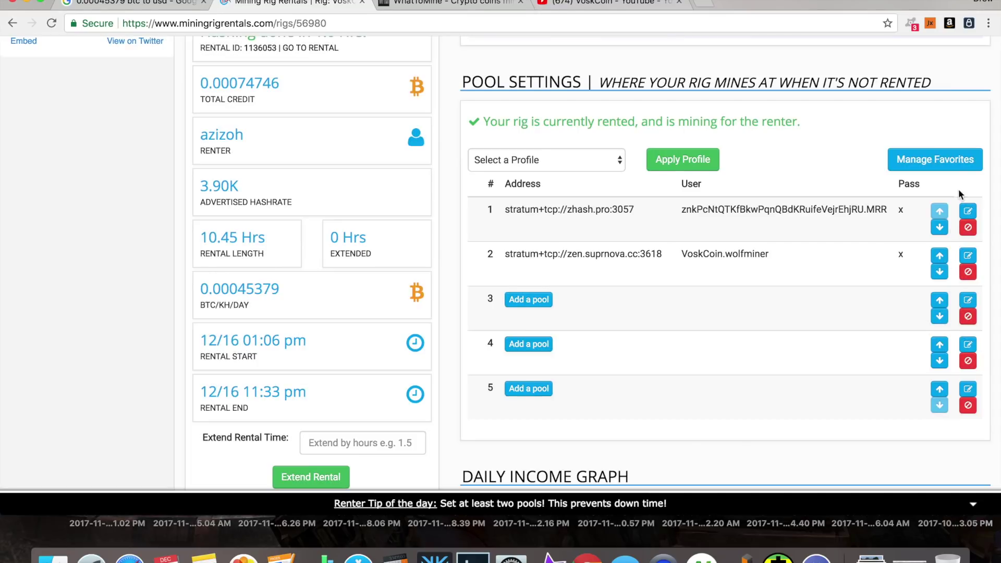
click(941, 255)
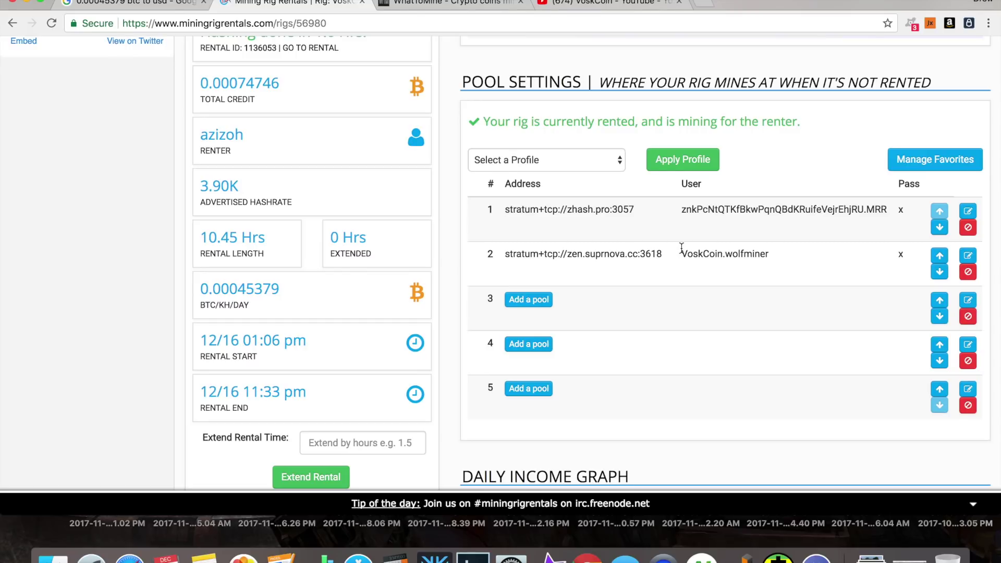
scroll(681, 248, down, 3)
scroll(452, 248, up, 5)
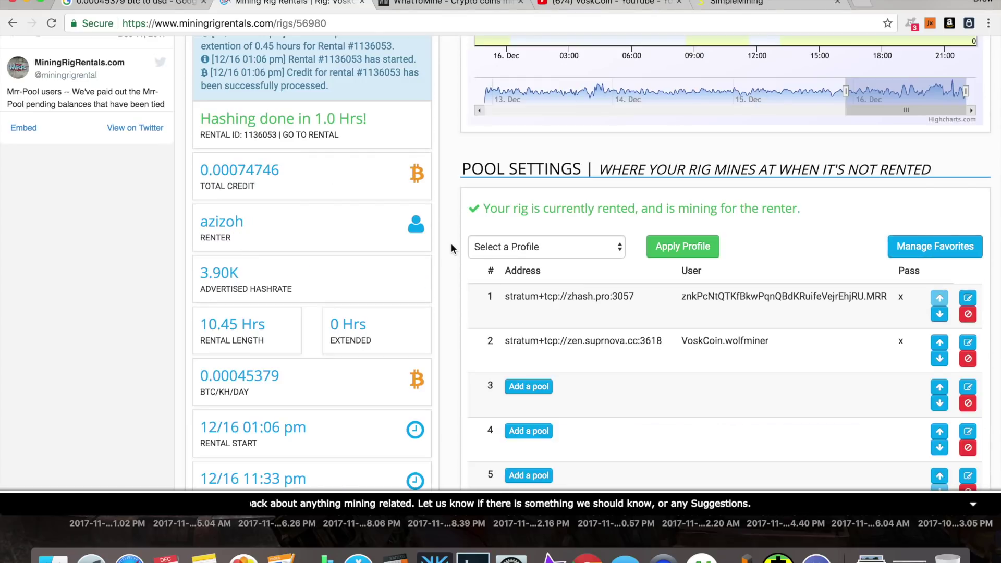
scroll(451, 243, up, 5)
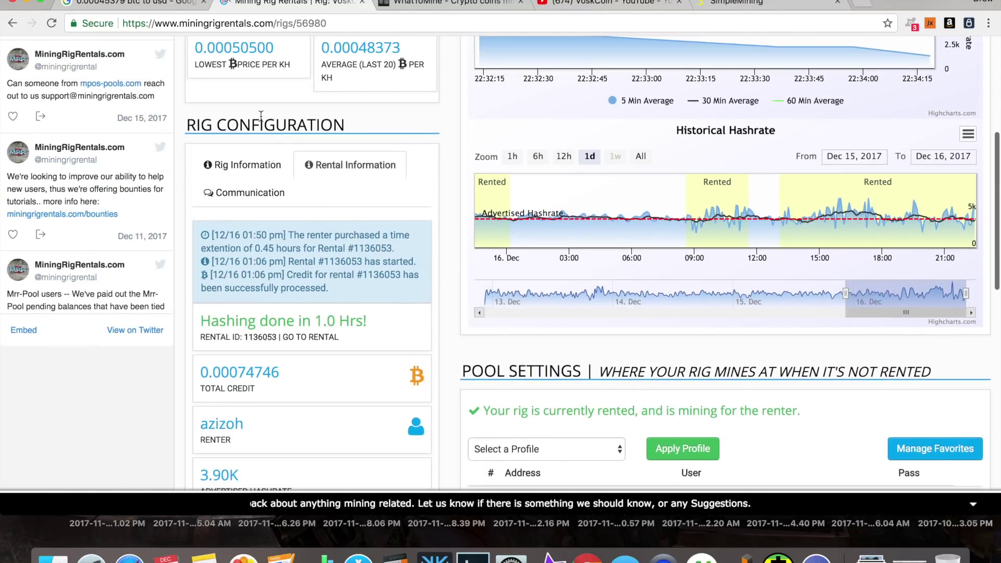
Step: Show the rig's information details and select rig number 56980 in its short URL
click(261, 168)
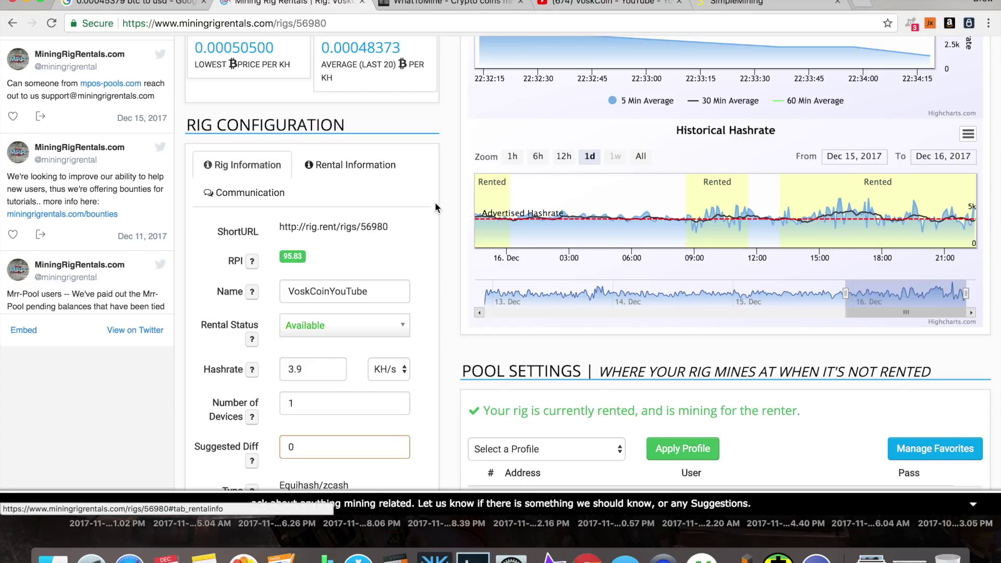
scroll(436, 204, down, 1)
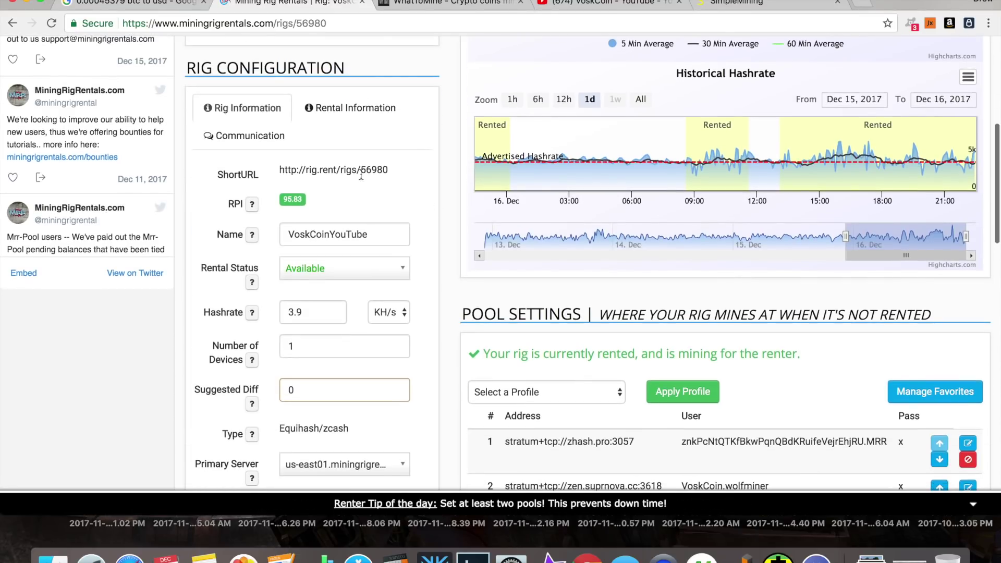
double_click(384, 171)
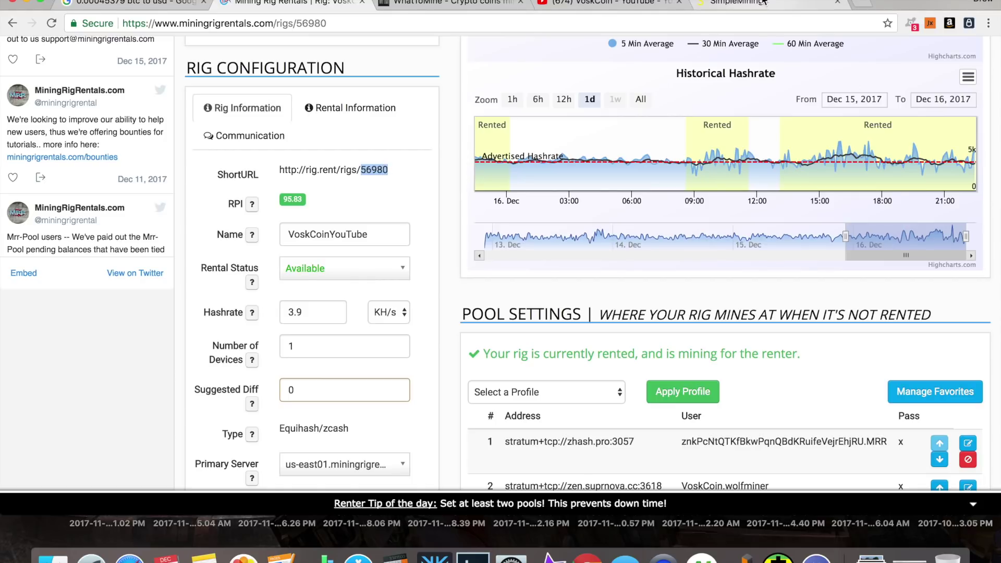
click(735, 3)
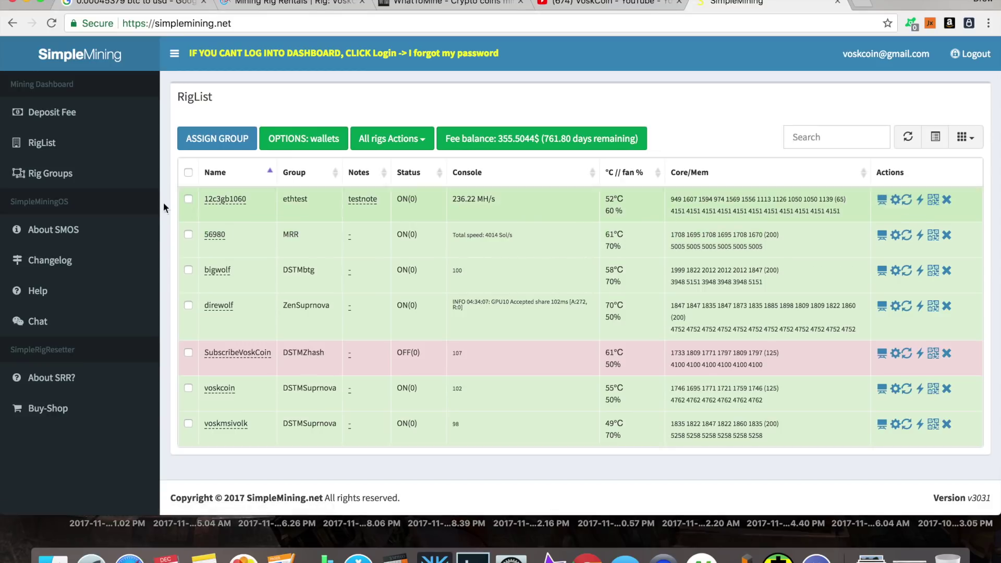
Step: Check that the MRR group's ewbf miner command line logs in as rig 56980
click(63, 177)
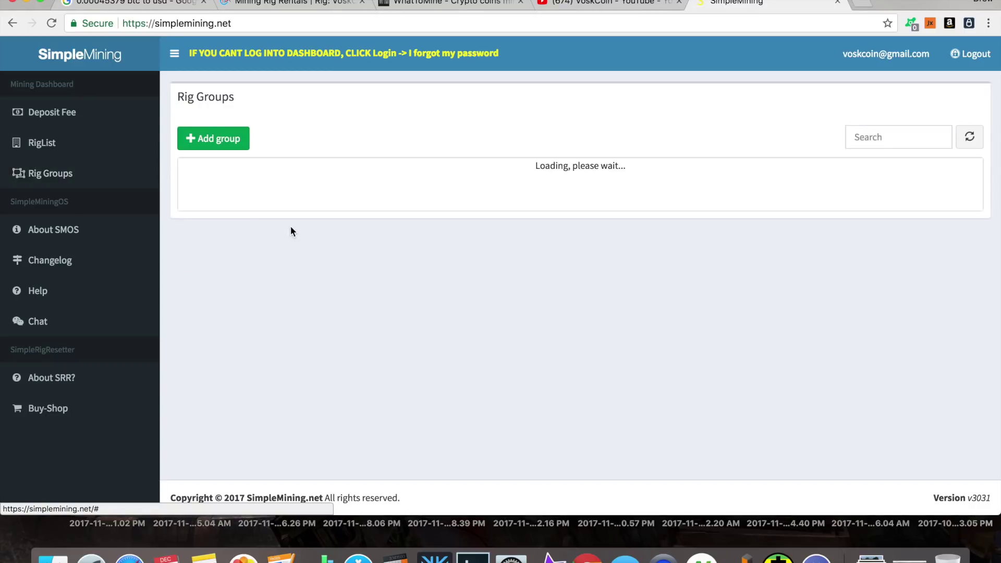
scroll(291, 230, down, 10)
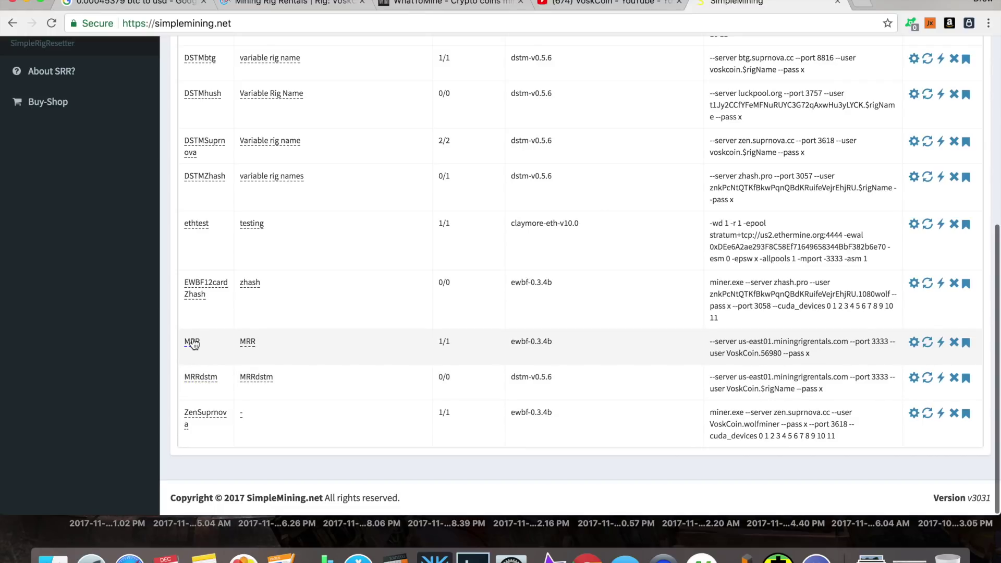
click(192, 342)
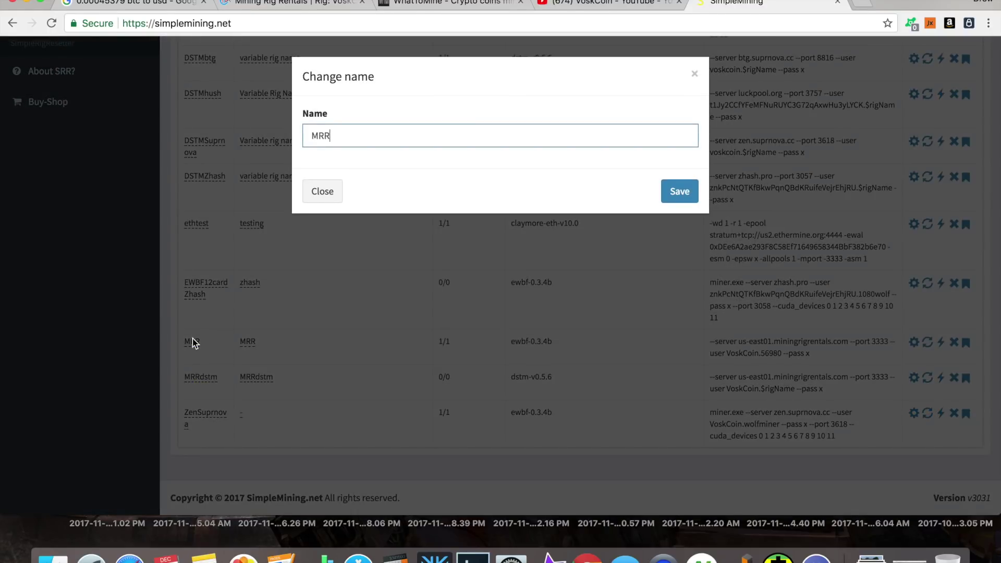
click(321, 191)
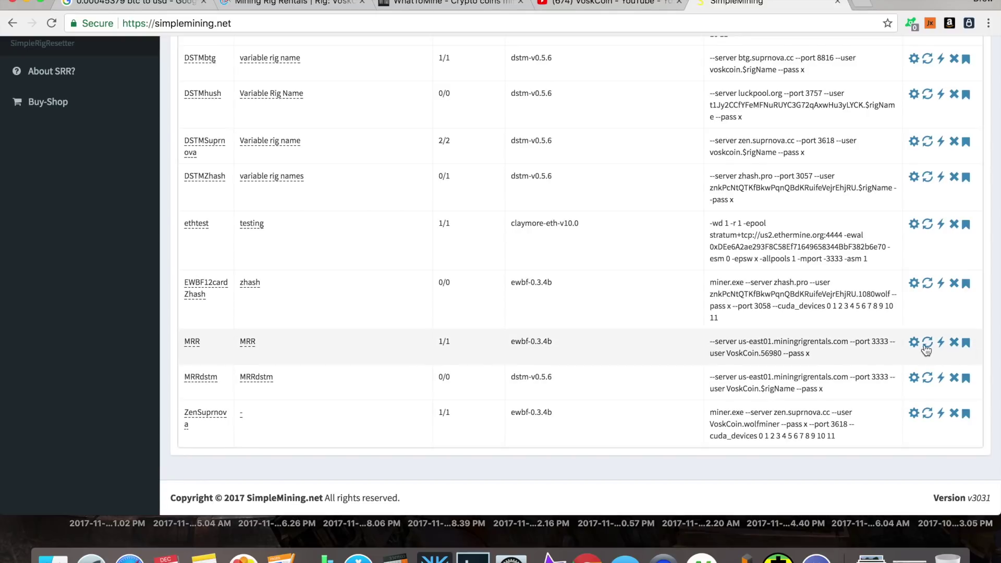
click(918, 343)
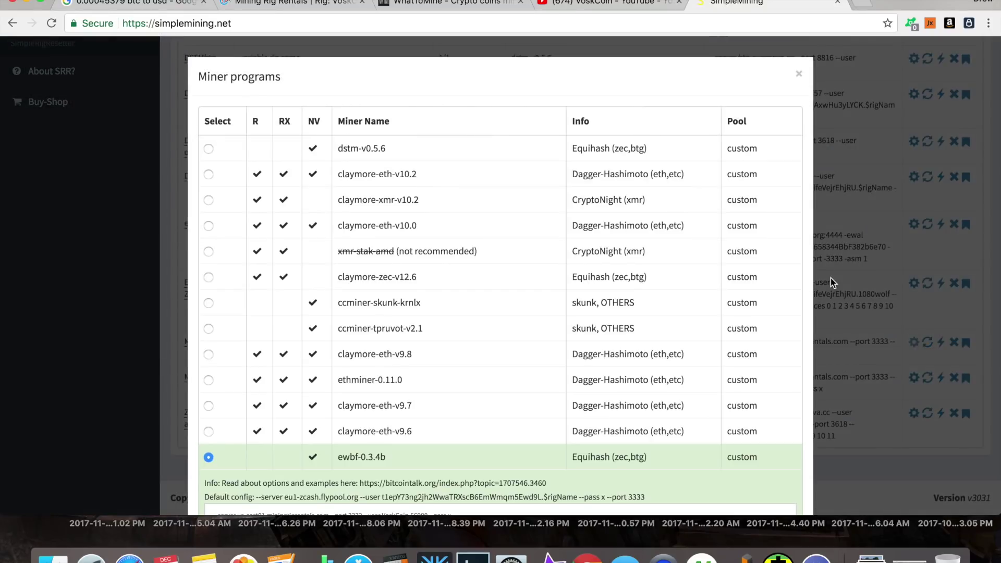
scroll(576, 308, down, 3)
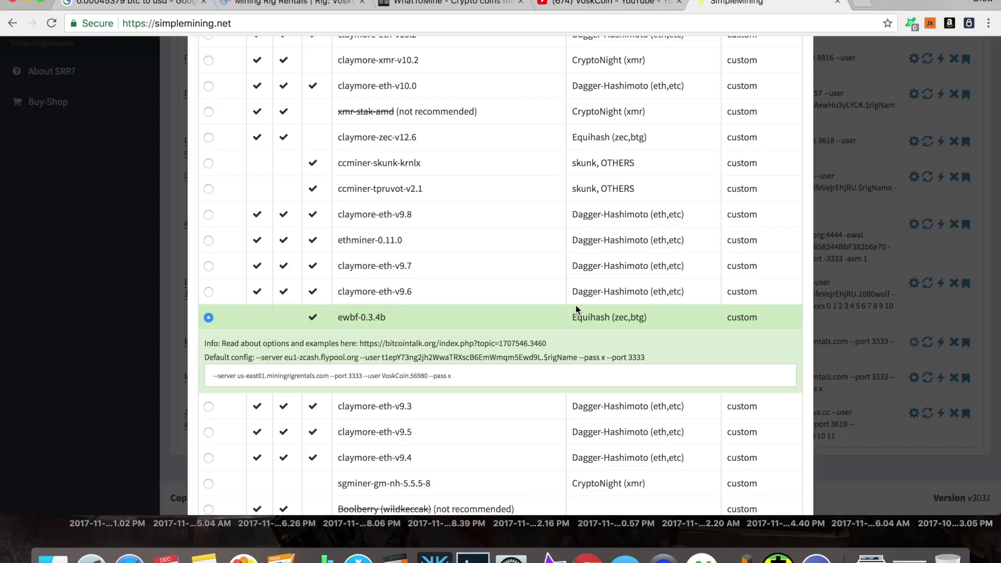
triple_click(258, 376)
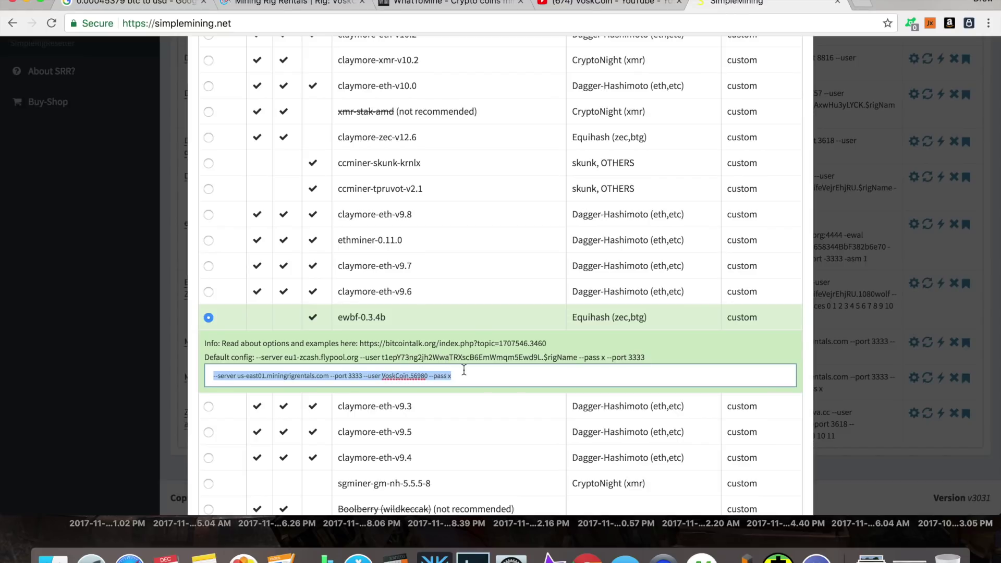
double_click(421, 376)
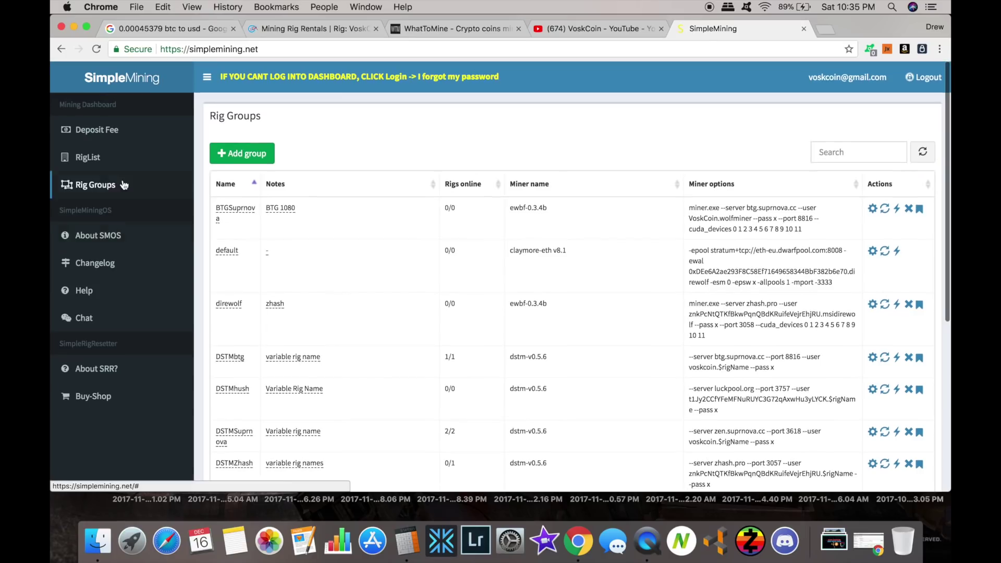
Step: Open rig 56980's live miner console in RigList, then return to the rental page
click(87, 156)
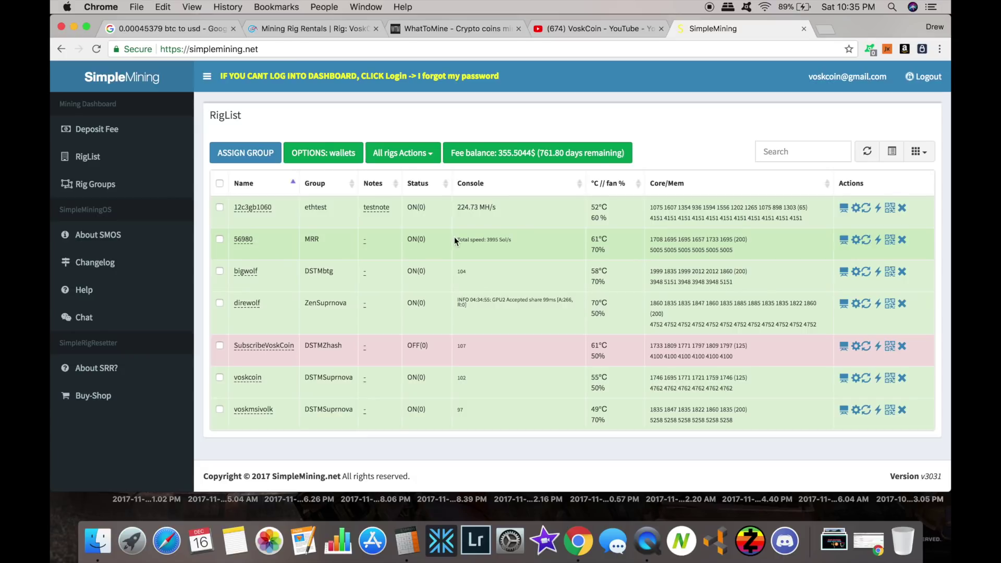
click(844, 241)
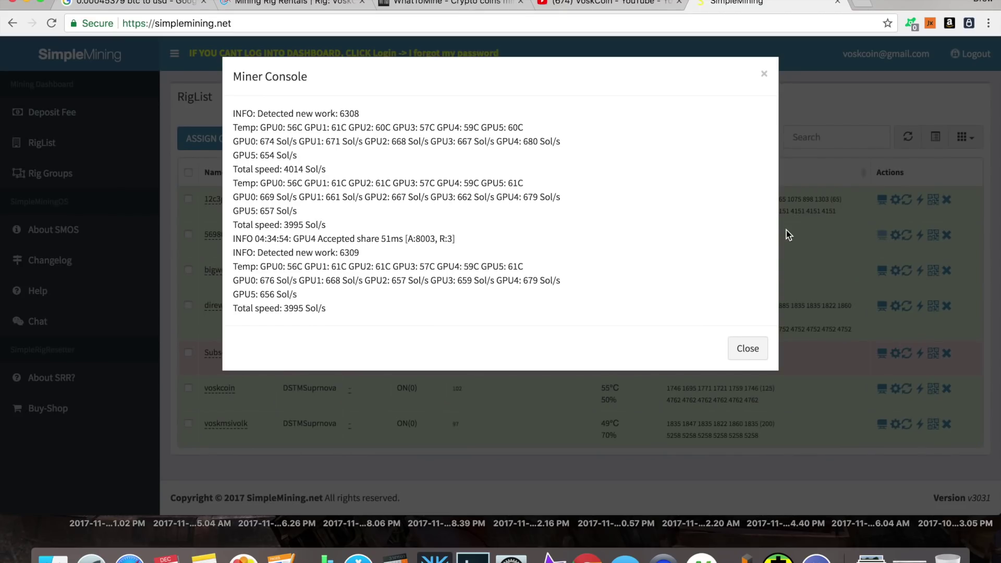
key(super+2)
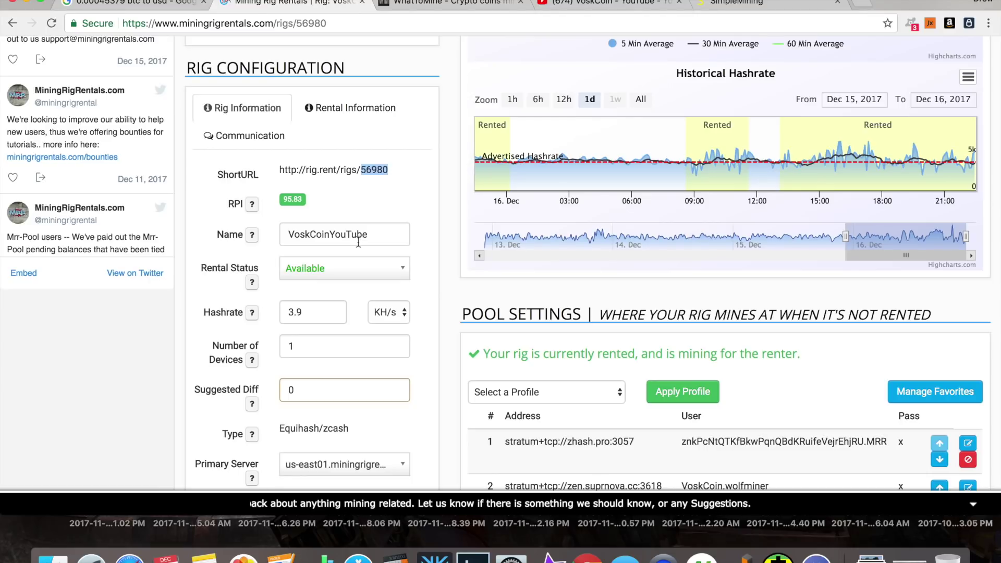
click(224, 286)
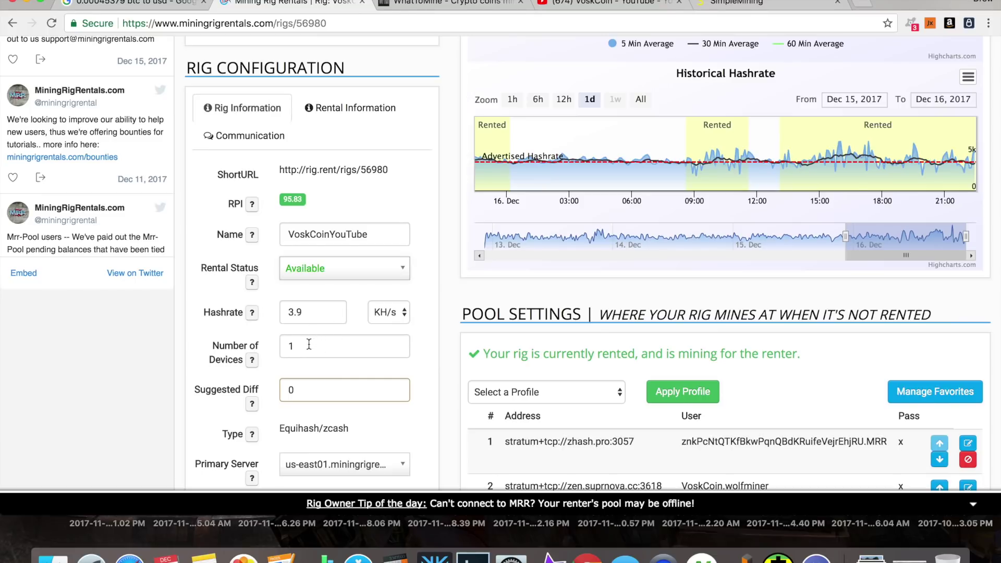
scroll(309, 344, down, 2)
double_click(291, 286)
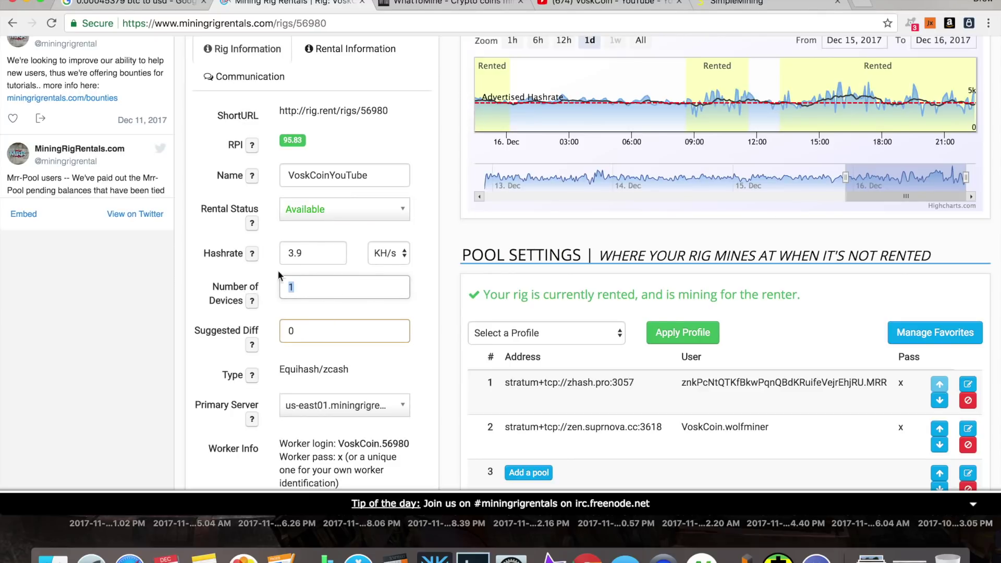
scroll(304, 258, down, 3)
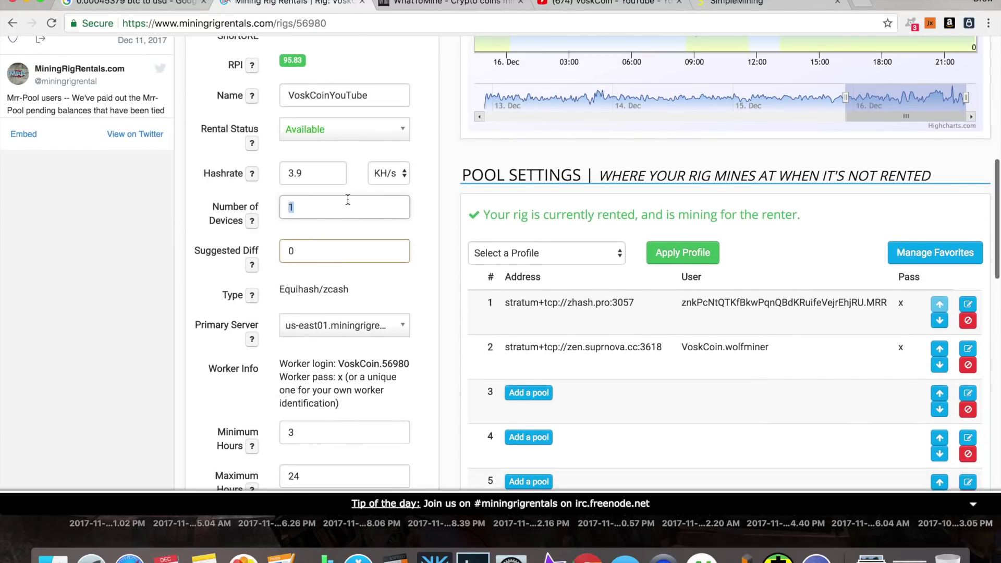
scroll(346, 202, down, 2)
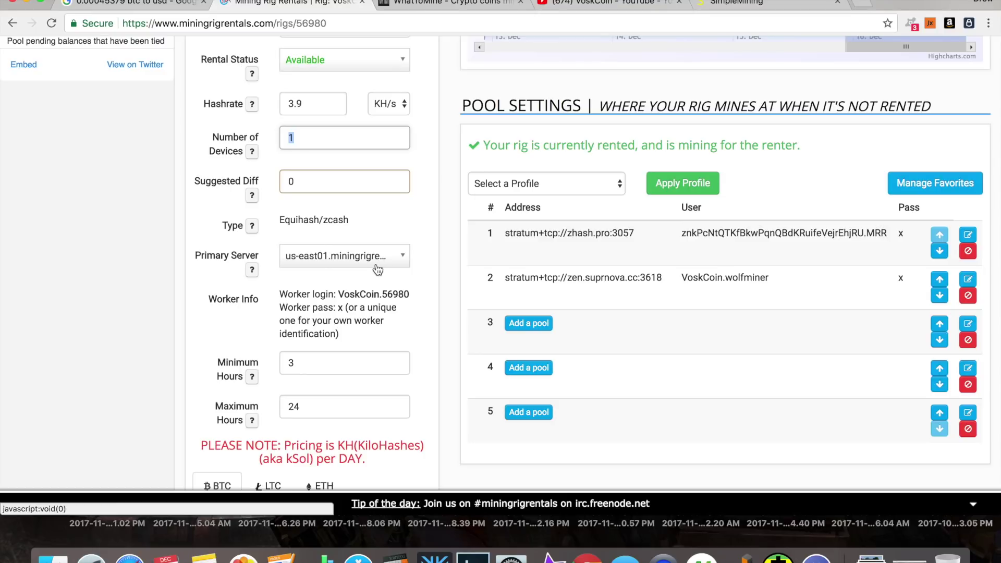
scroll(425, 254, down, 4)
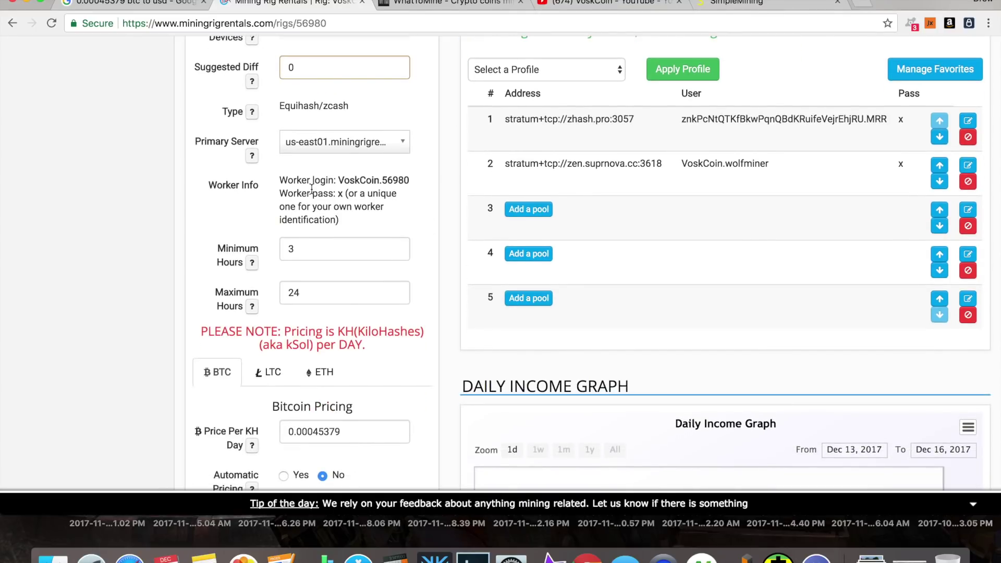
drag(343, 180, 409, 177)
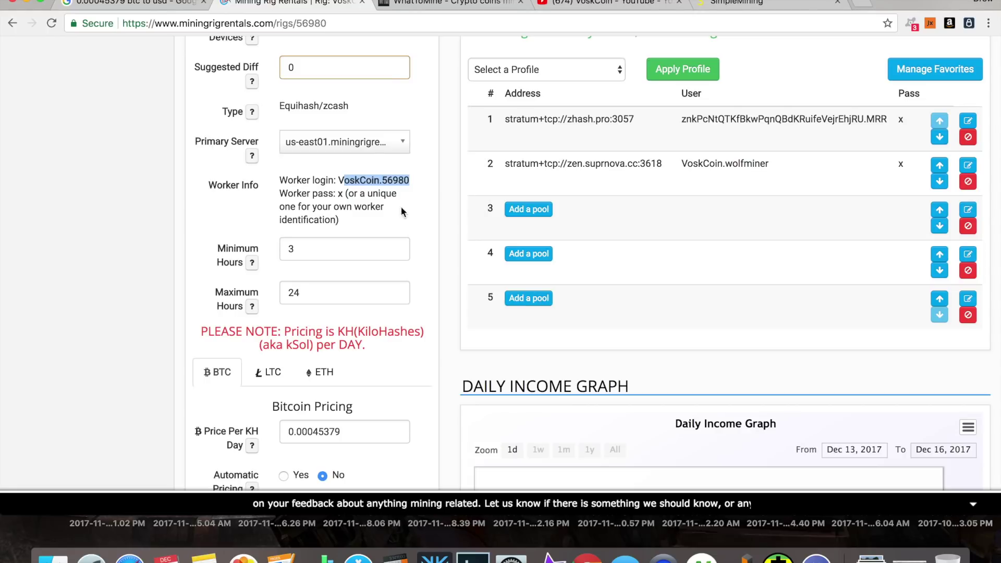
double_click(388, 180)
double_click(359, 180)
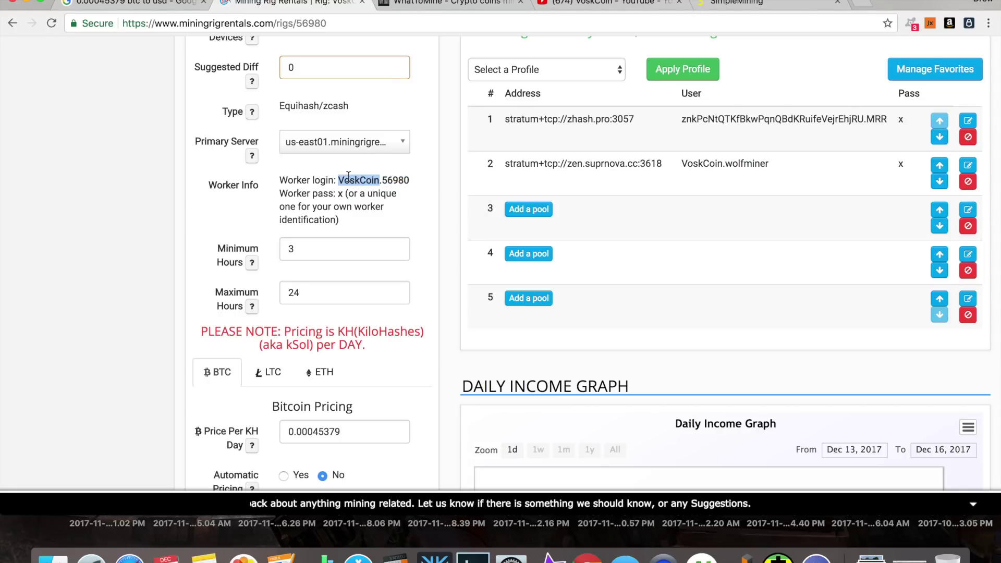
scroll(831, 113, up, 10)
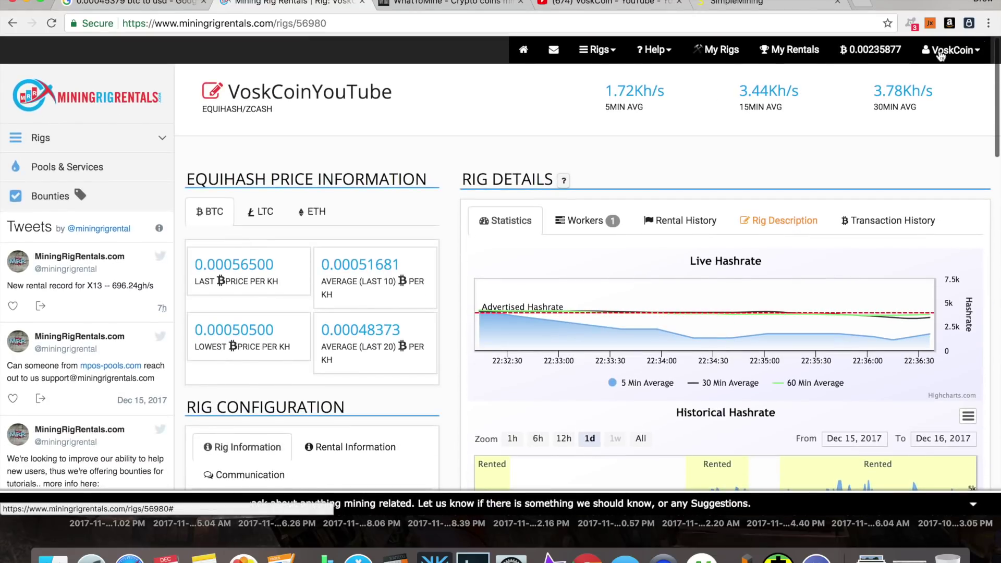
scroll(807, 155, down, 15)
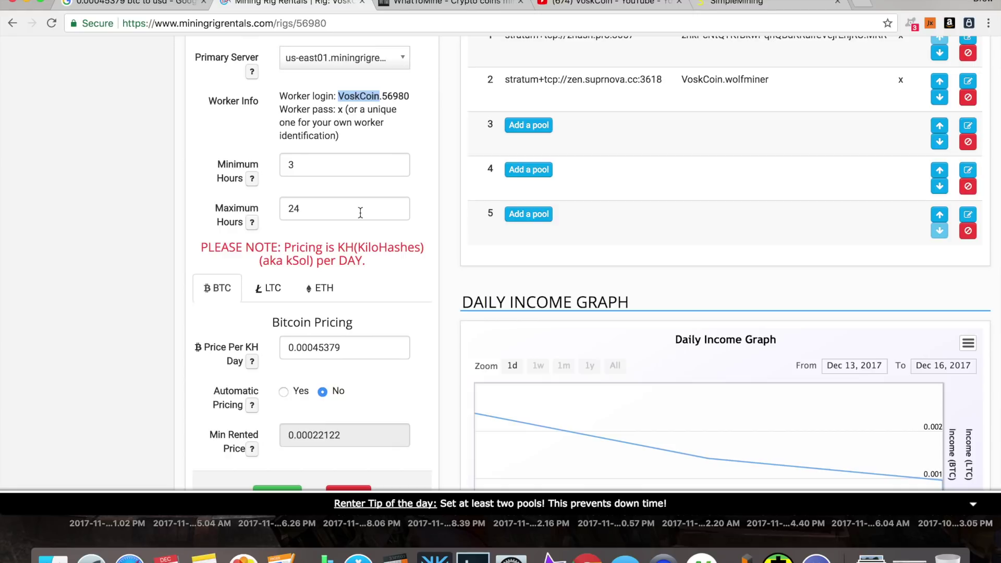
click(253, 223)
Step: Change the BTC price per KH per day to 0.00050000
scroll(358, 253, down, 3)
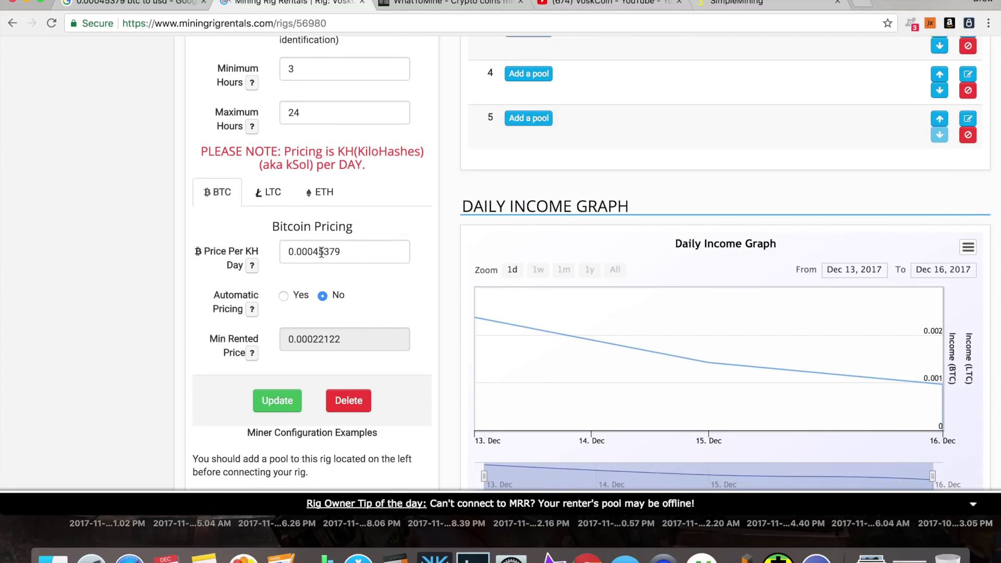
drag(319, 253, 357, 254)
key(BackSpace)
key(BackSpace)
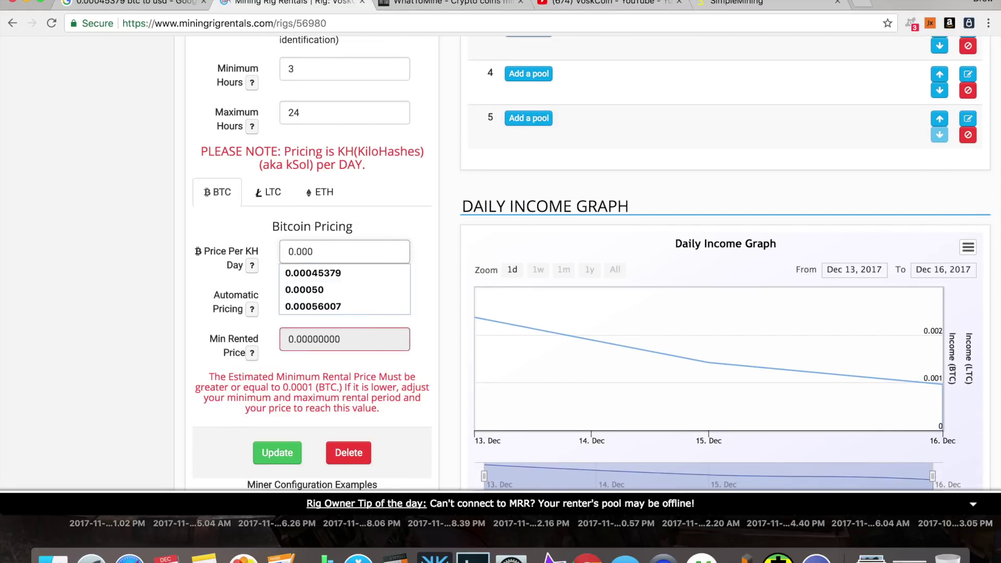
text(50000)
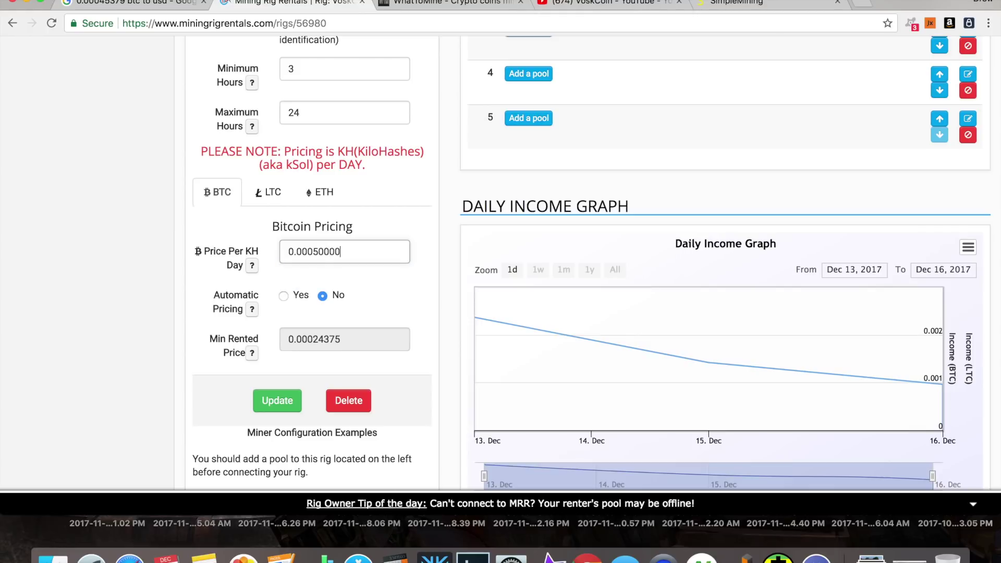
Step: Look over the Litecoin and Ethereum pricing options
scroll(264, 224, down, 2)
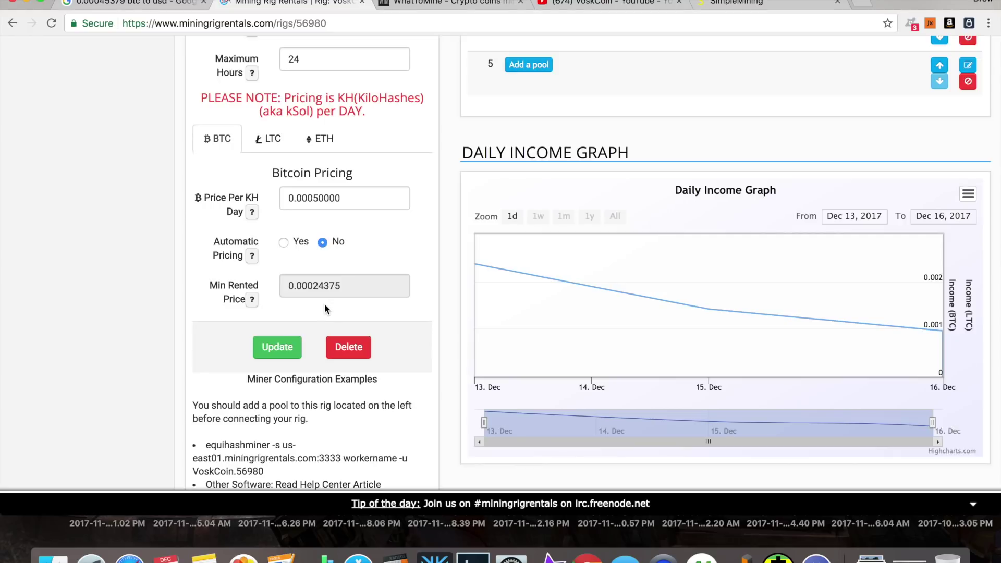
click(272, 140)
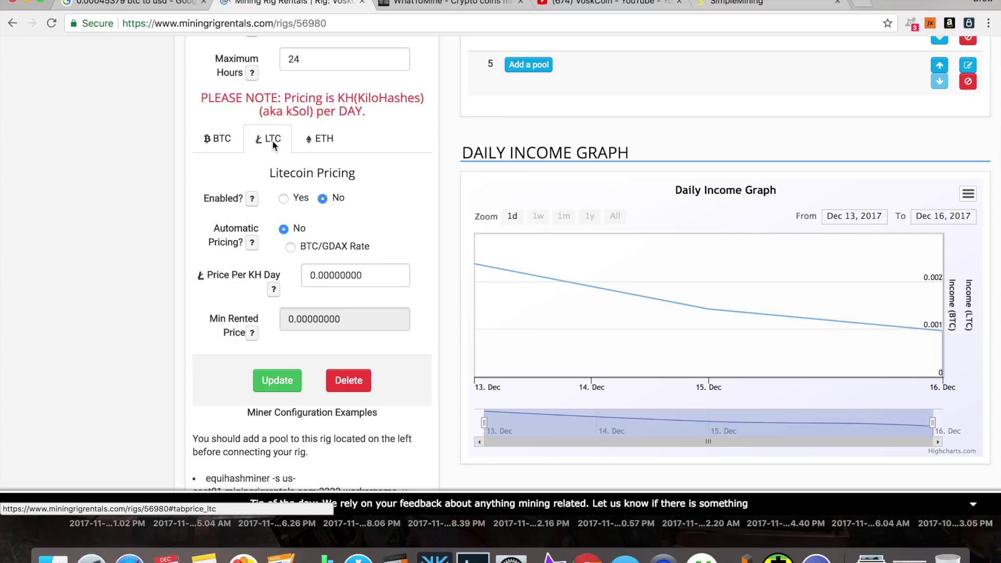
click(316, 142)
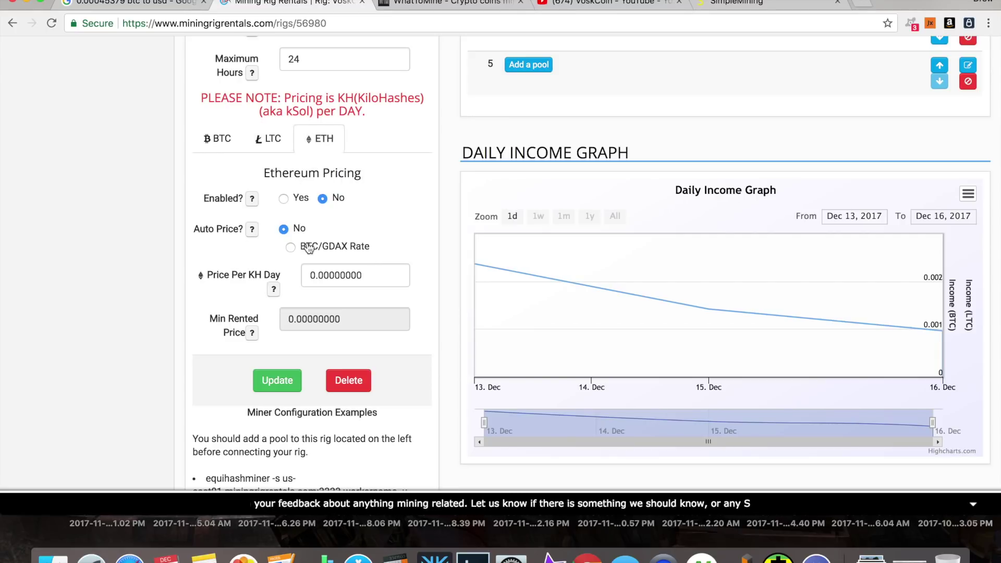
mouse_move(274, 289)
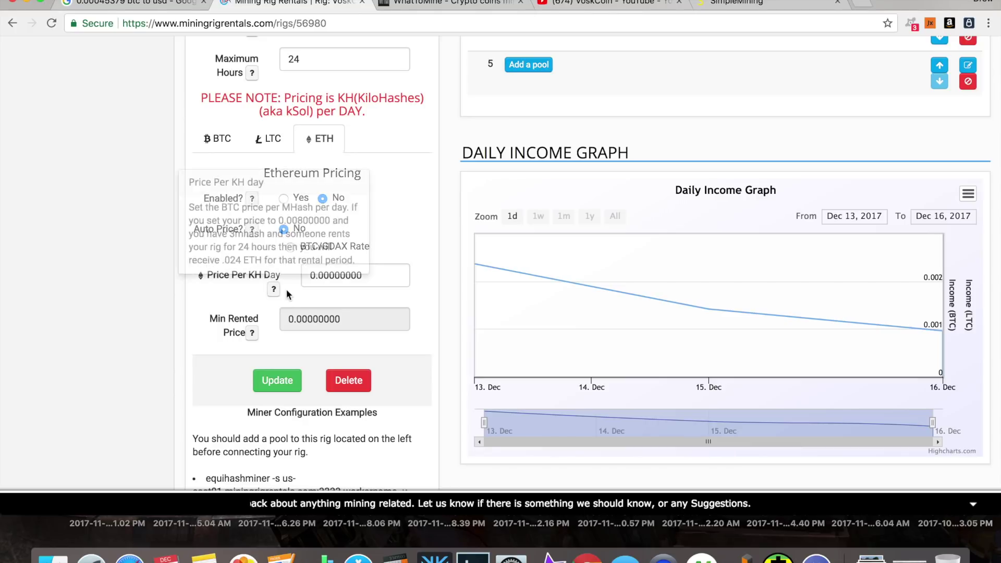
click(276, 139)
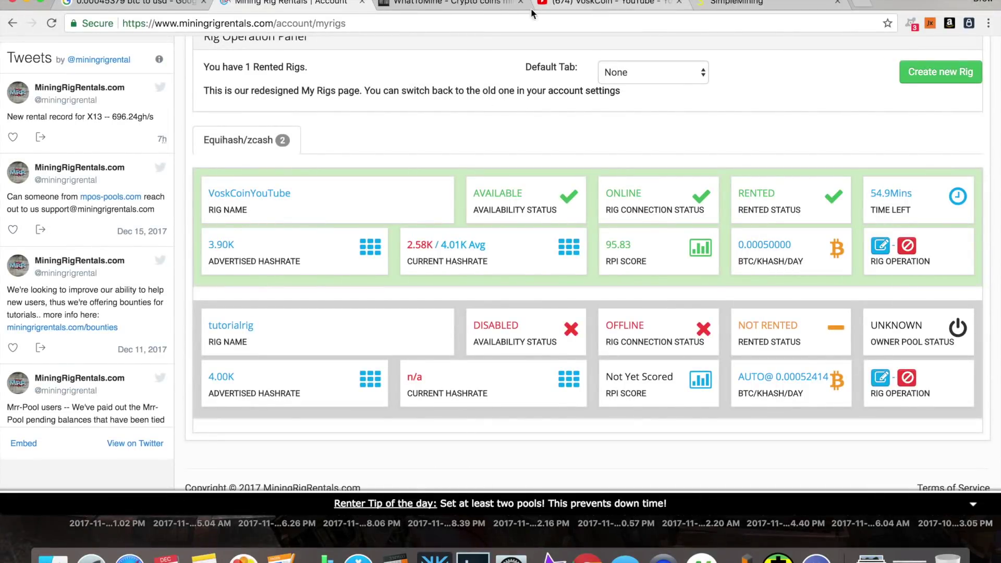
click(735, 3)
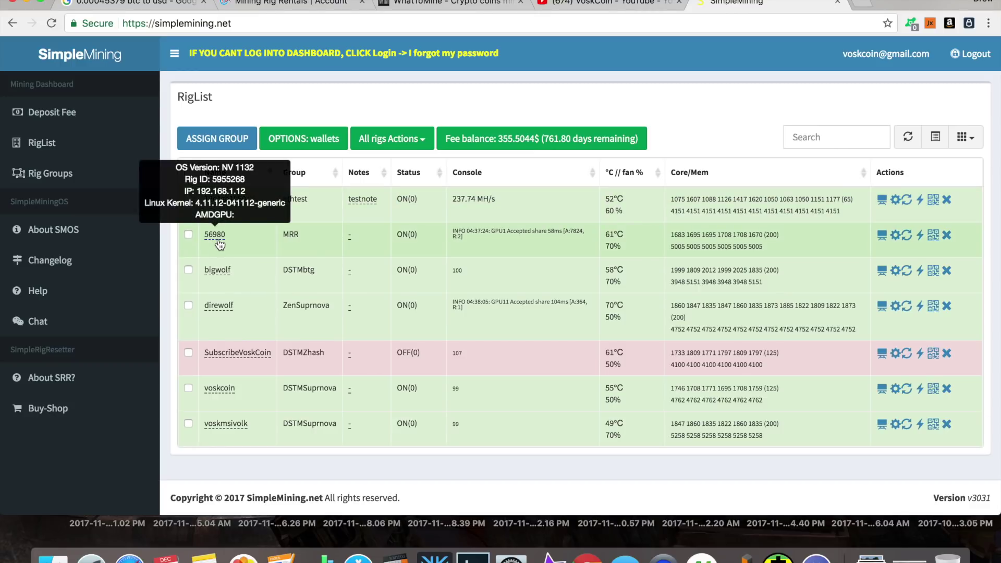
click(350, 4)
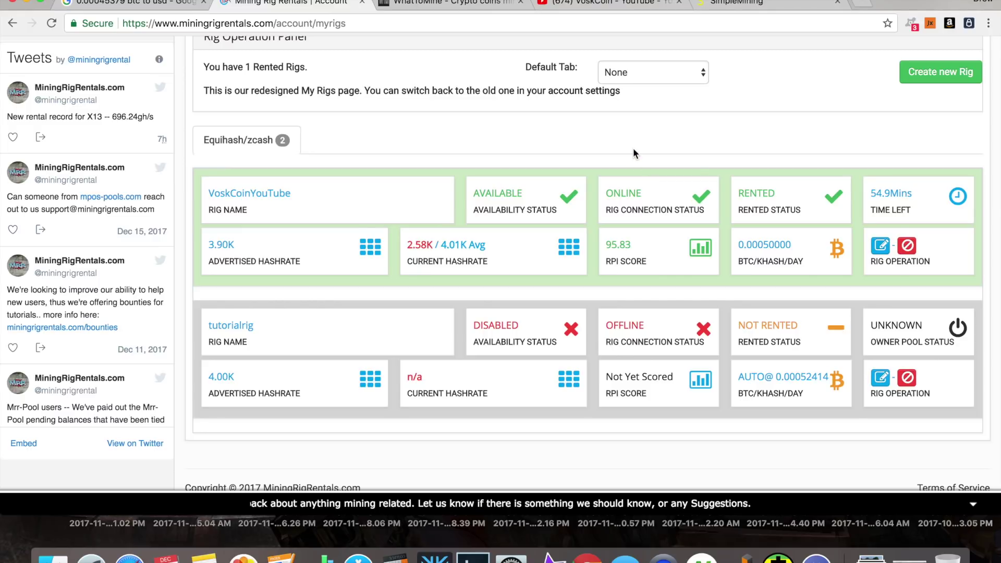
Step: Open the Balance page from the VoskCoin account menu
scroll(876, 135, up, 4)
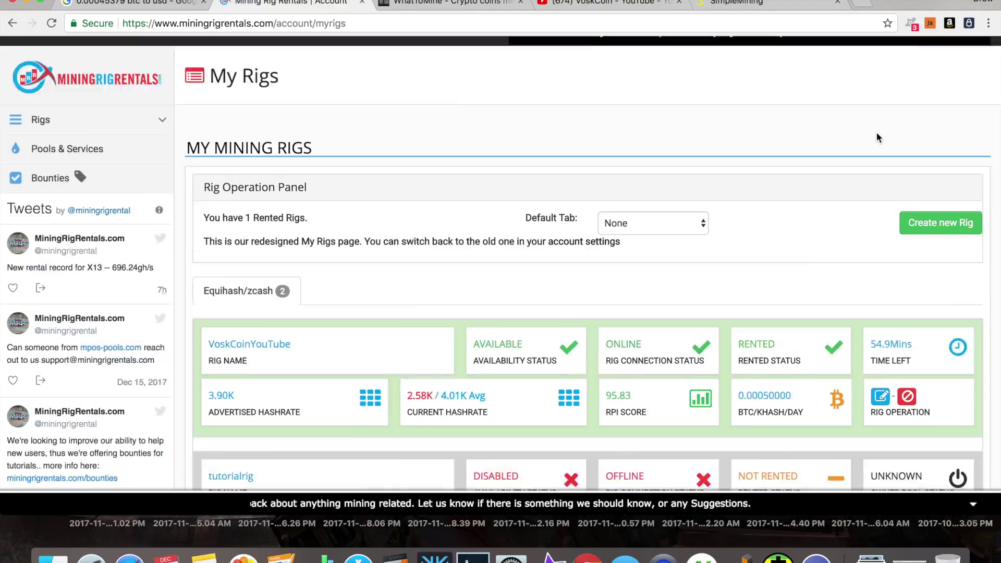
scroll(800, 148, down, 3)
scroll(800, 148, up, 3)
click(952, 50)
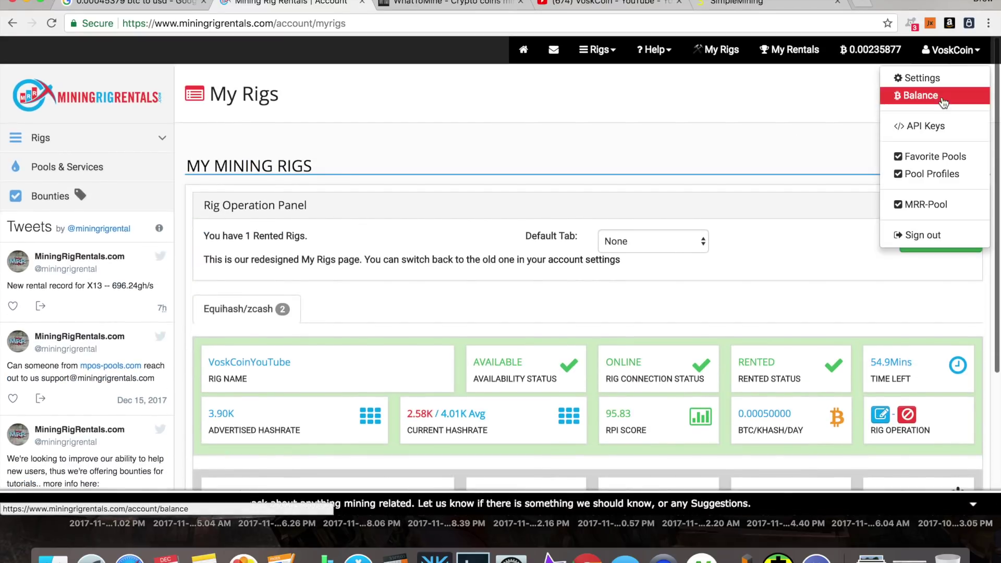
click(940, 97)
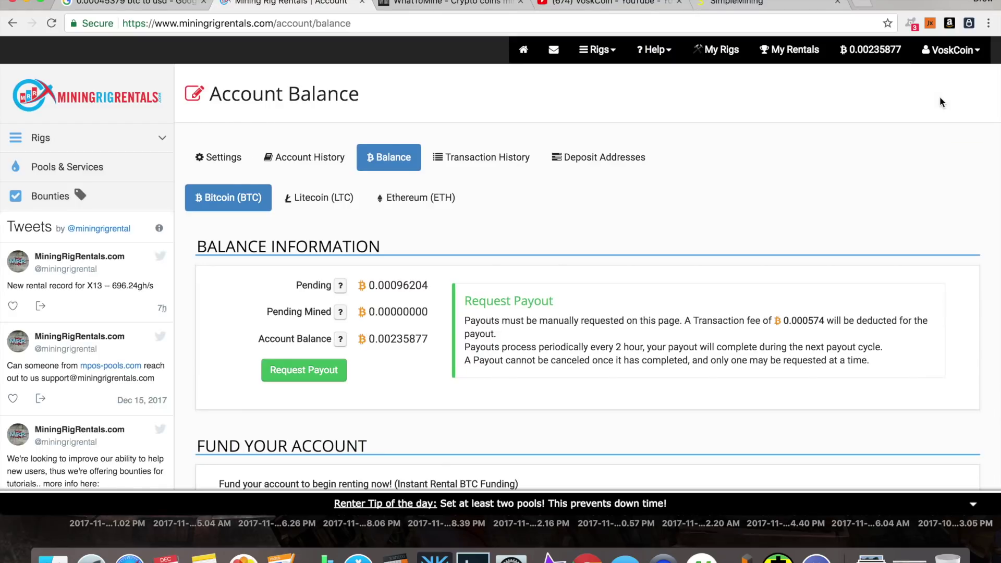
Step: Review the transaction history: a cleared 0.00139630 BTC payment and two credits pending 12.9 hours
scroll(788, 150, down, 3)
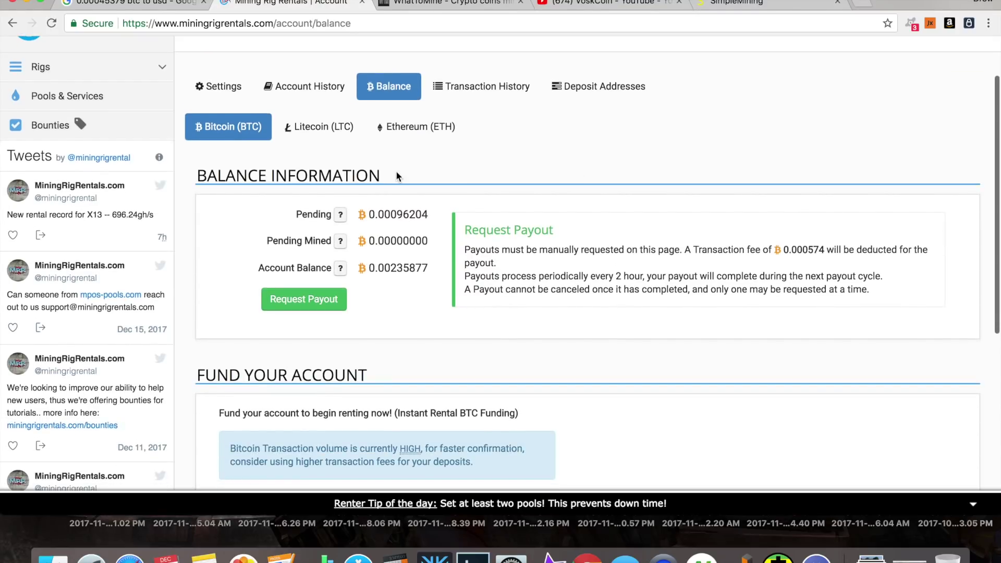
mouse_move(339, 219)
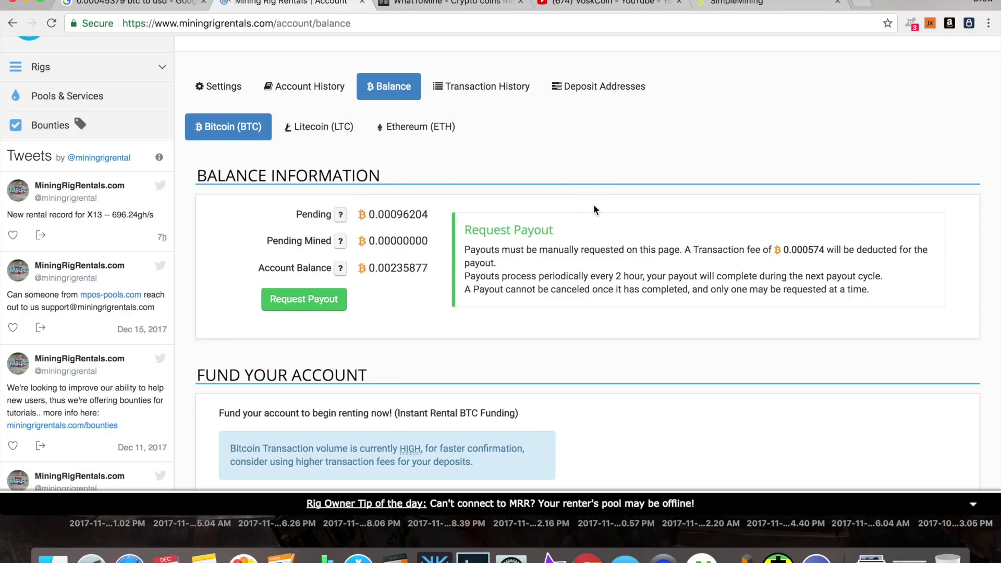
scroll(595, 210, down, 1)
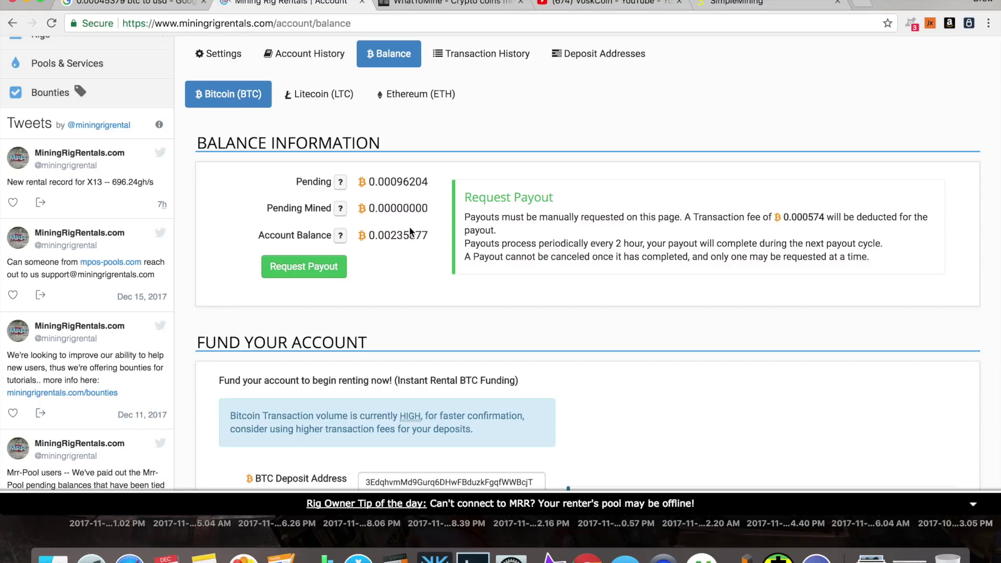
scroll(409, 233, down, 5)
scroll(409, 227, down, 3)
scroll(409, 227, up, 8)
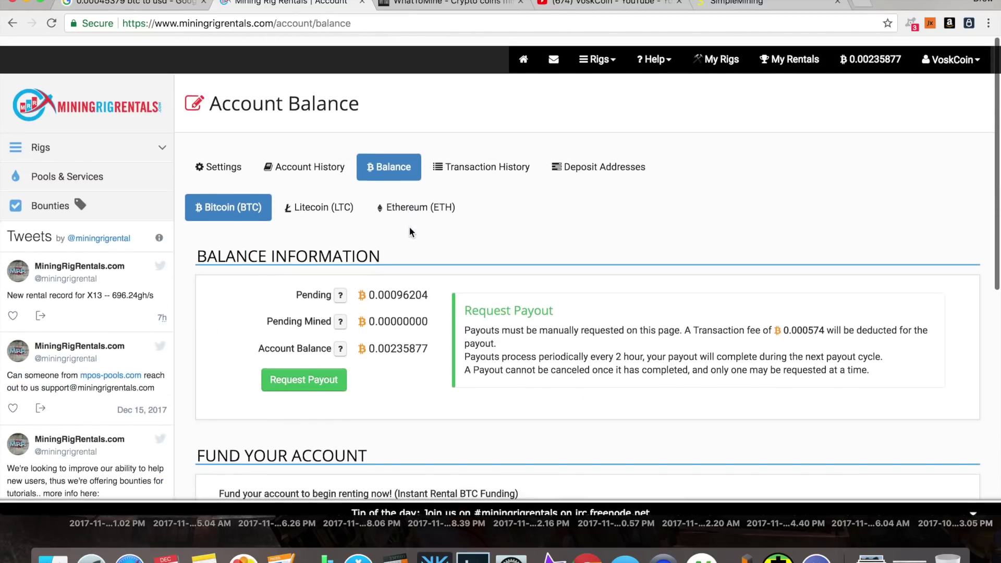
click(493, 166)
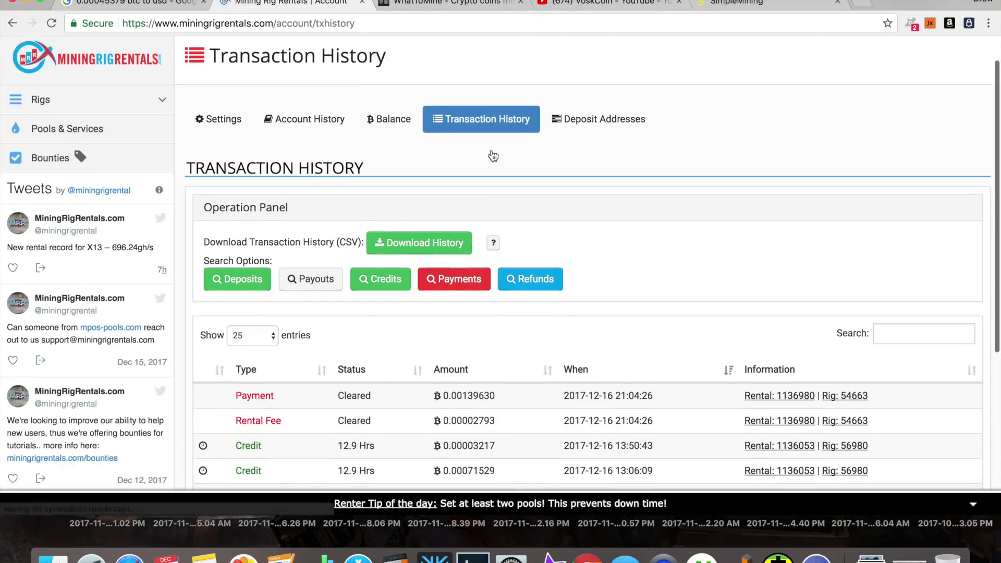
scroll(496, 229, down, 3)
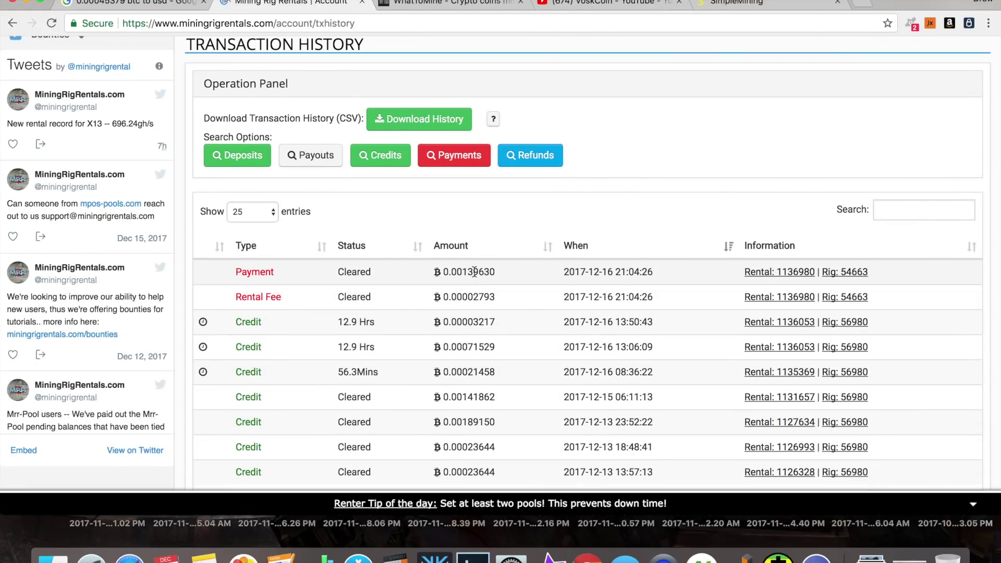
scroll(474, 271, up, 2)
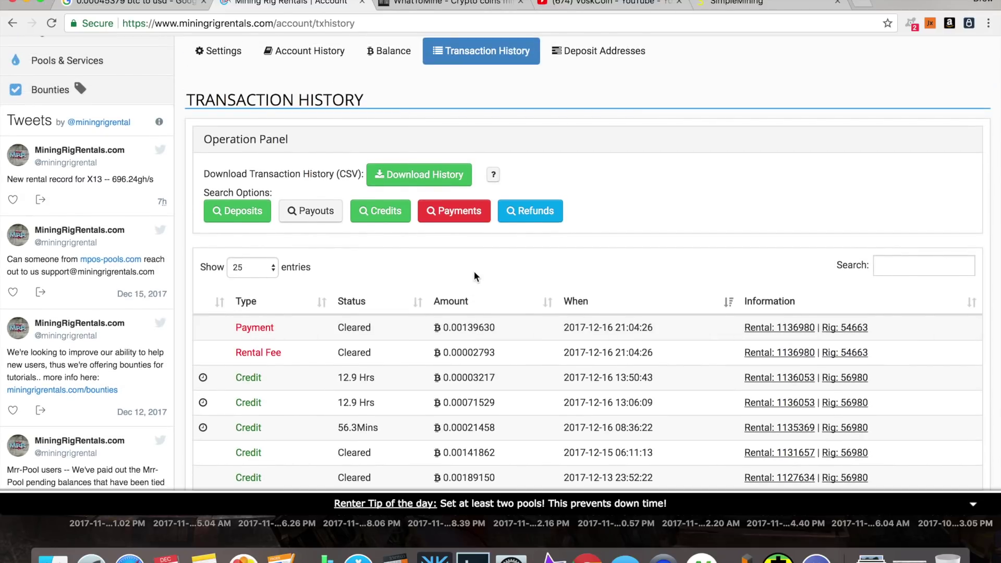
scroll(474, 271, up, 4)
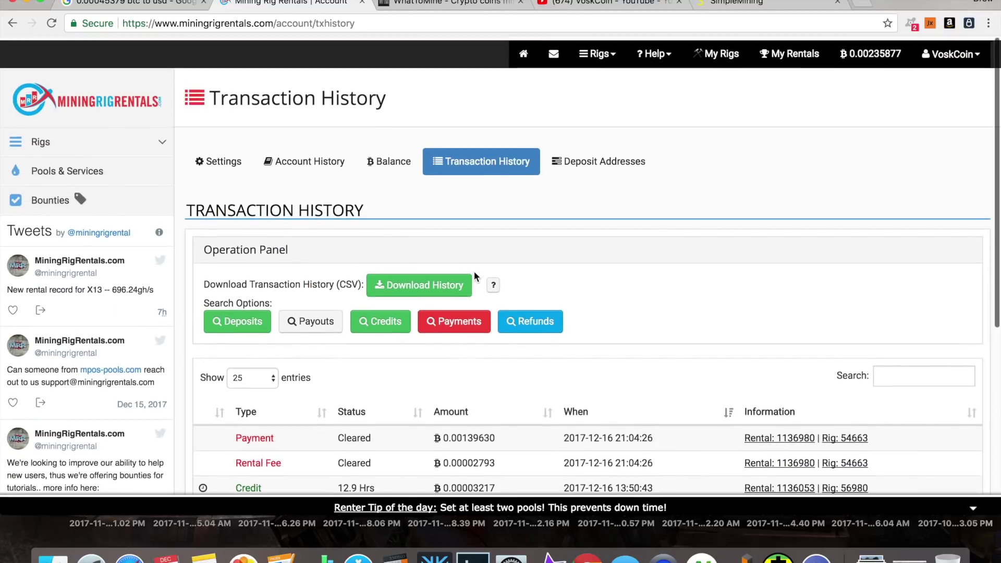
click(388, 156)
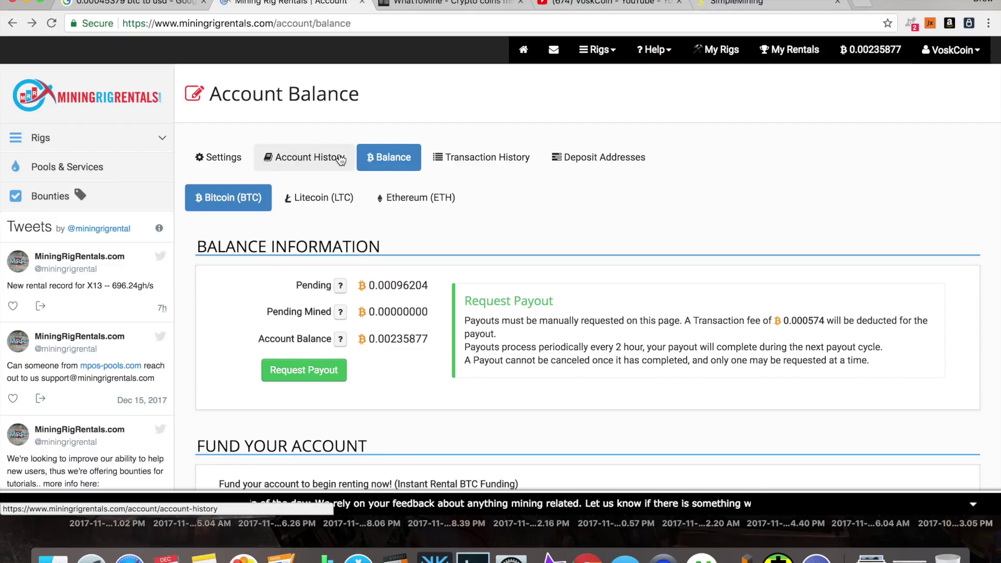
Step: Open the lyra2REv2 rigs-for-rent listing from the Rigs menu
click(605, 51)
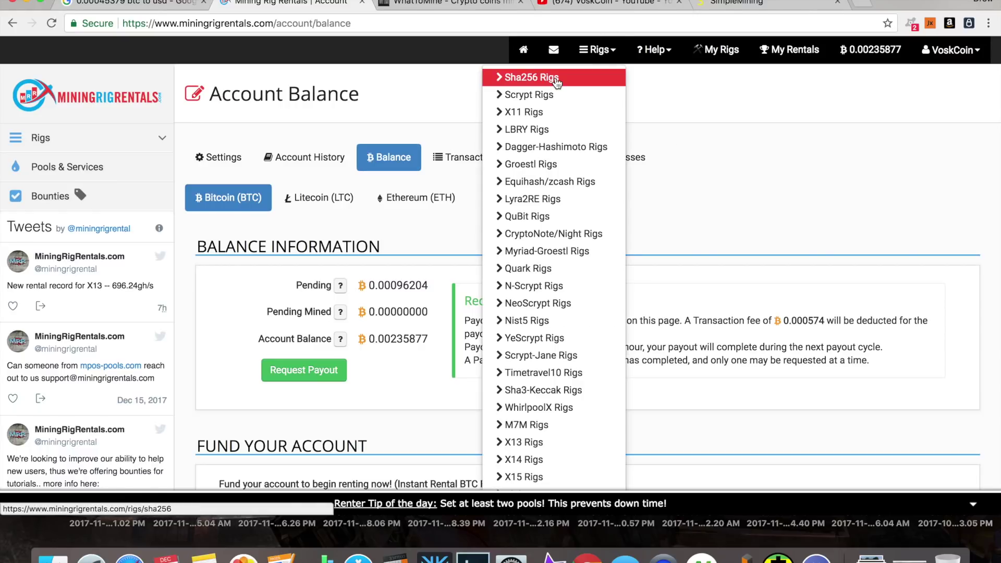
scroll(553, 73, down, 1)
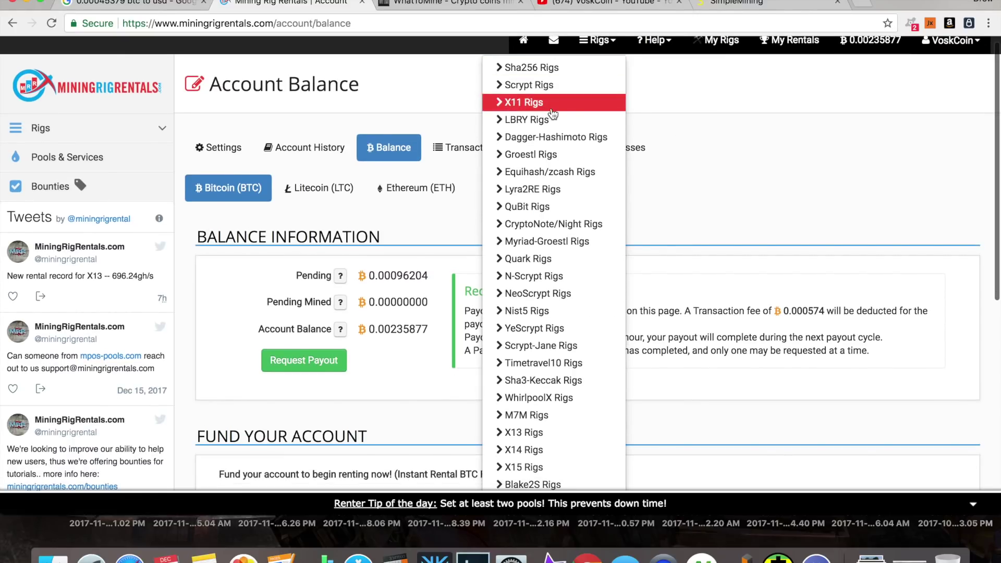
scroll(553, 104, down, 6)
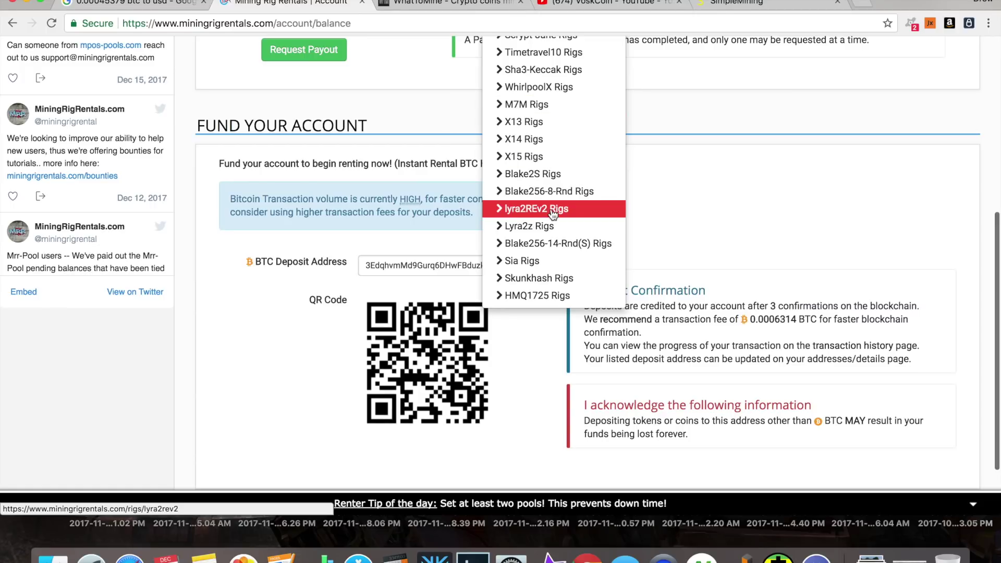
scroll(554, 286, up, 1)
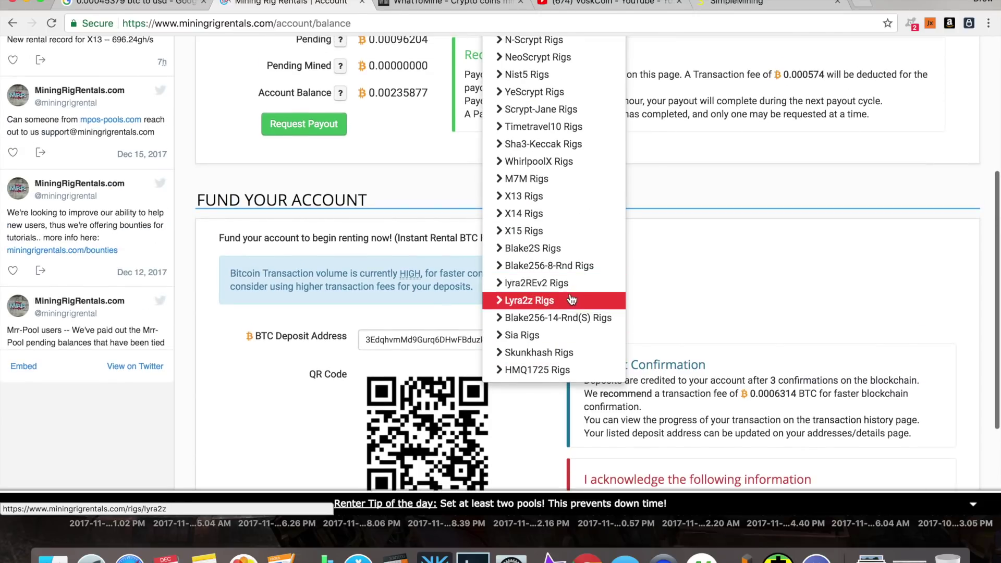
click(565, 284)
Step: Browse the Lyra2REv2 listing: 36 available rigs (7.85 Ghash/s), 33 rented, cheapest 0.00000825
scroll(574, 282, down, 3)
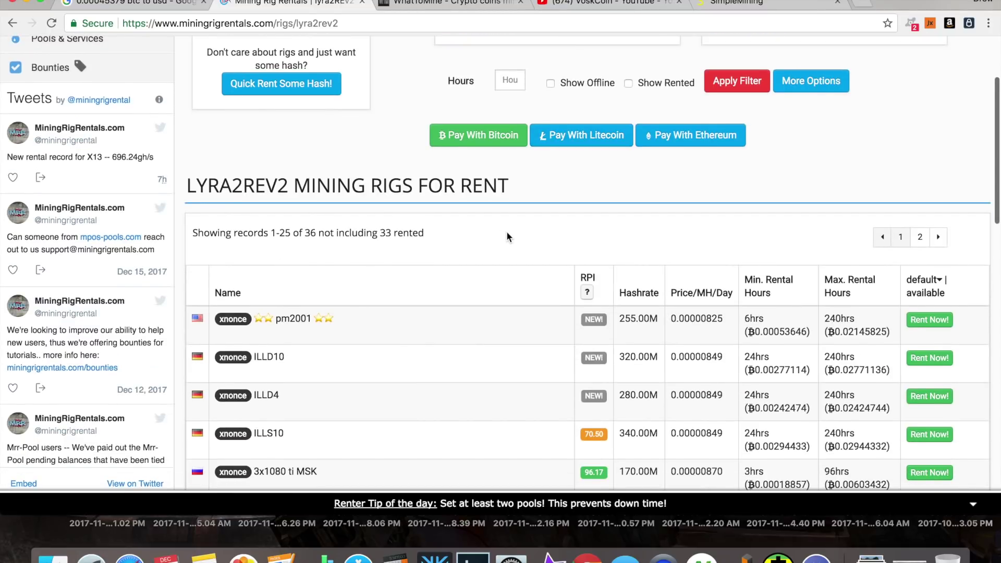
scroll(499, 273, down, 4)
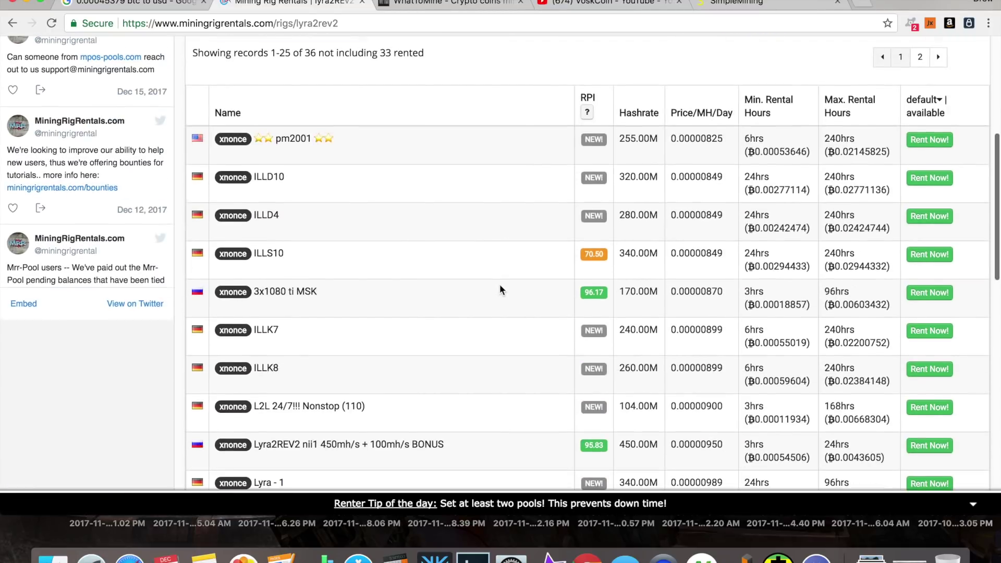
scroll(500, 290, up, 6)
scroll(505, 332, down, 2)
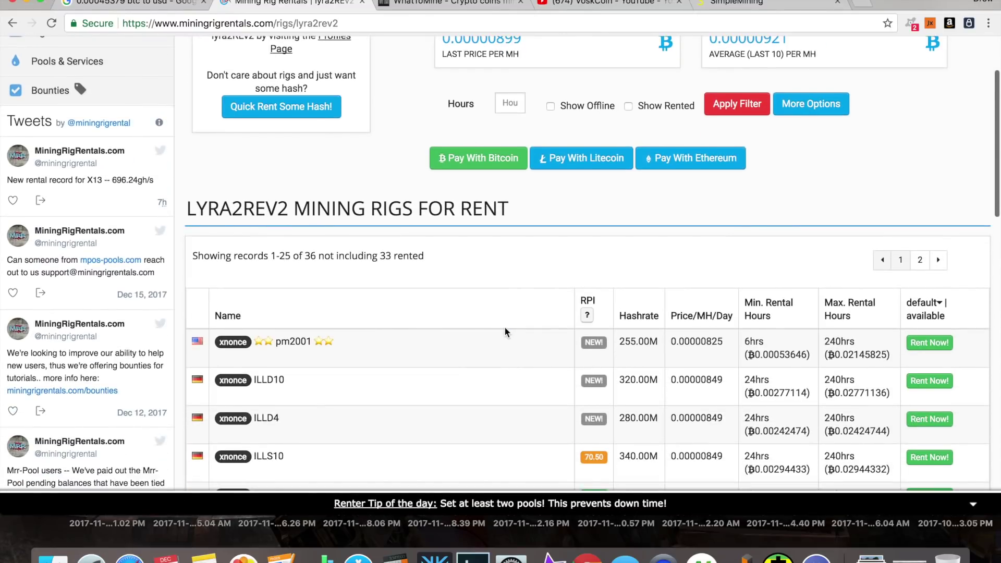
scroll(505, 326, down, 6)
scroll(505, 313, up, 9)
scroll(506, 295, down, 1)
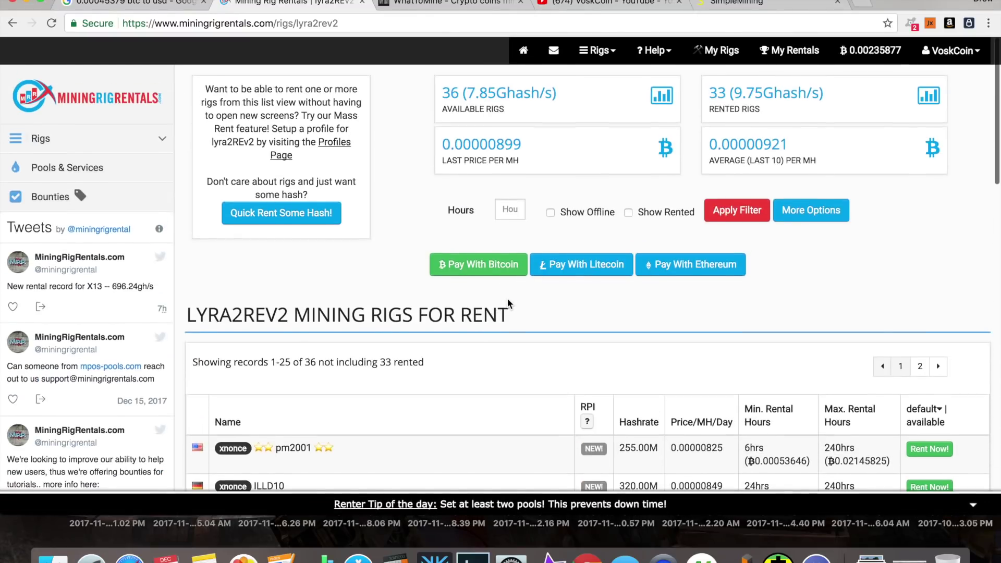
click(597, 49)
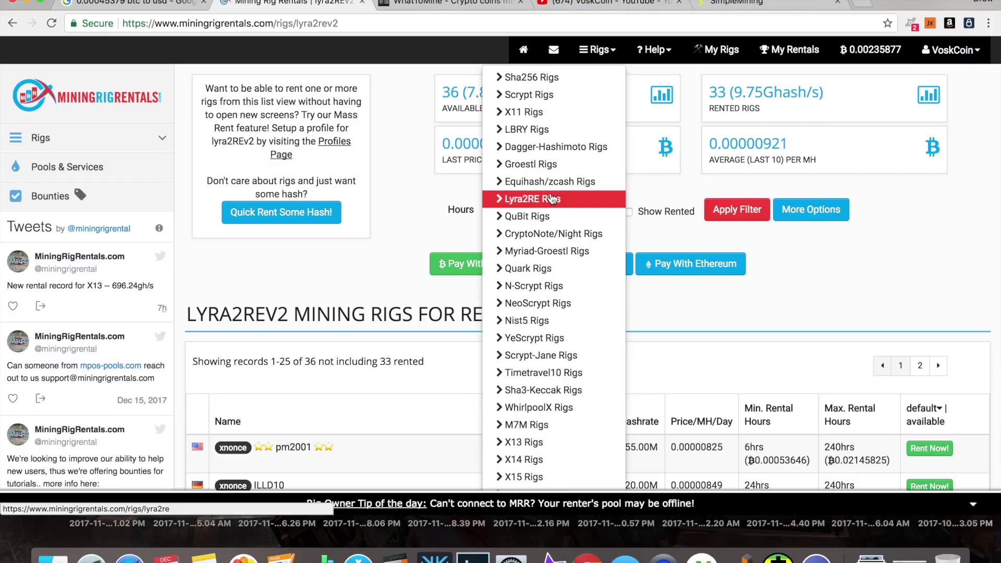
Step: View the Scrypt and then the Sha256 rig rental markets
click(537, 94)
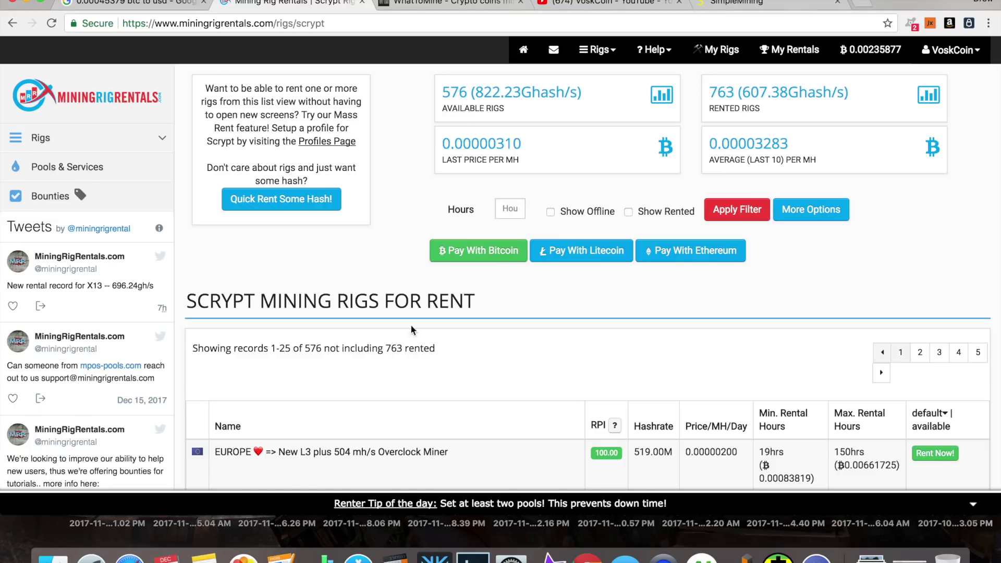
click(600, 49)
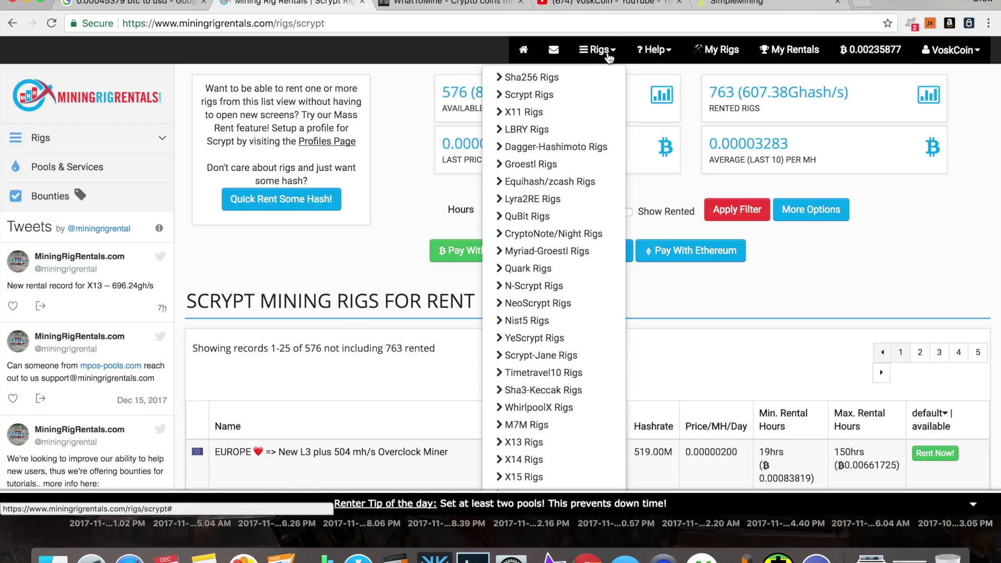
click(568, 77)
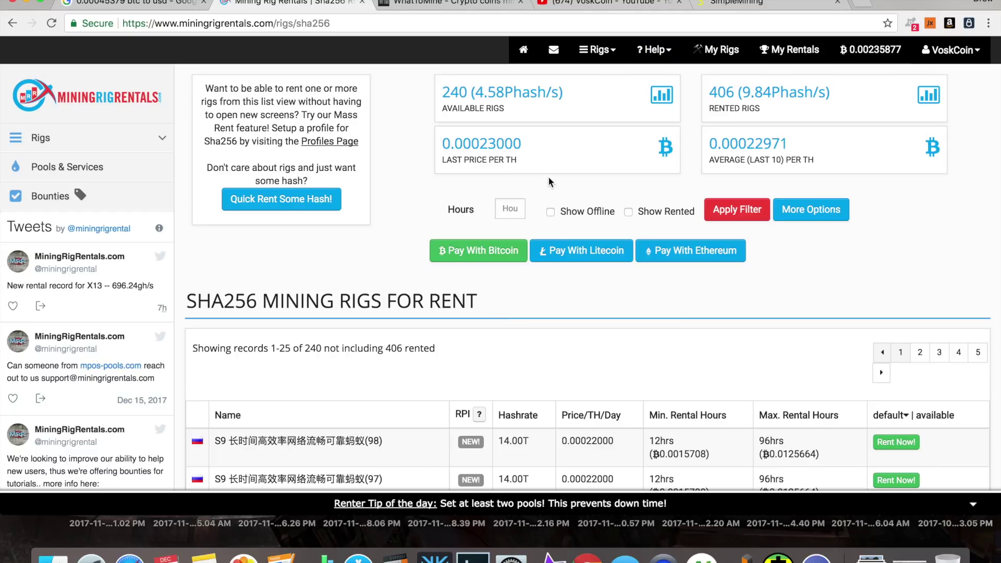
Step: Look through the Dagger-Hashimoto rigs rental listing
click(605, 59)
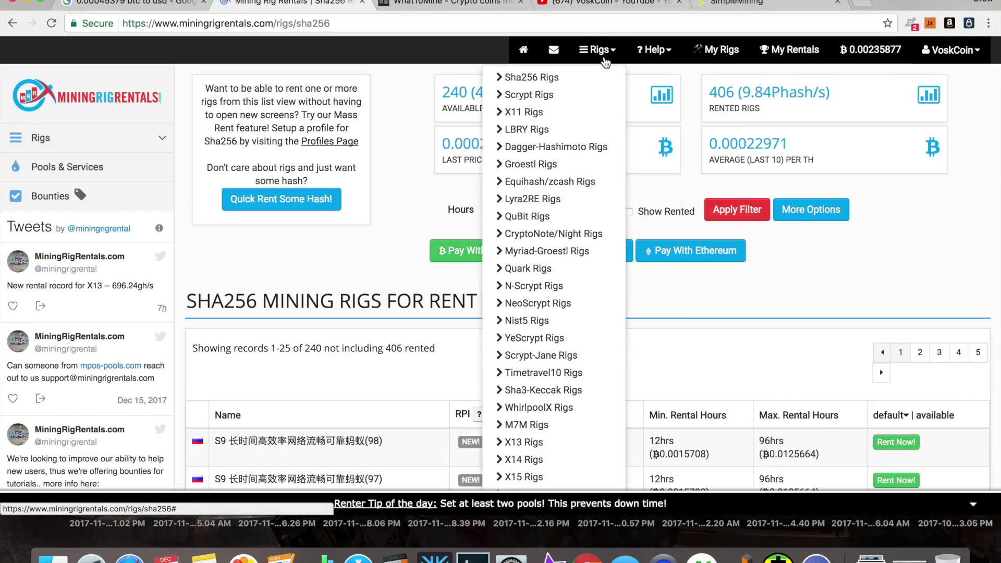
click(571, 149)
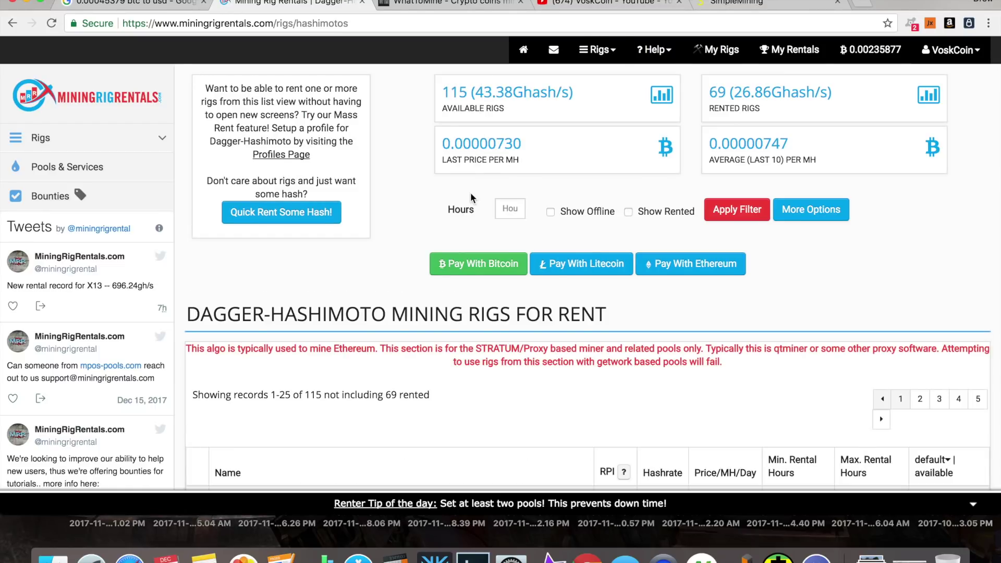
scroll(464, 219, down, 5)
scroll(448, 251, down, 1)
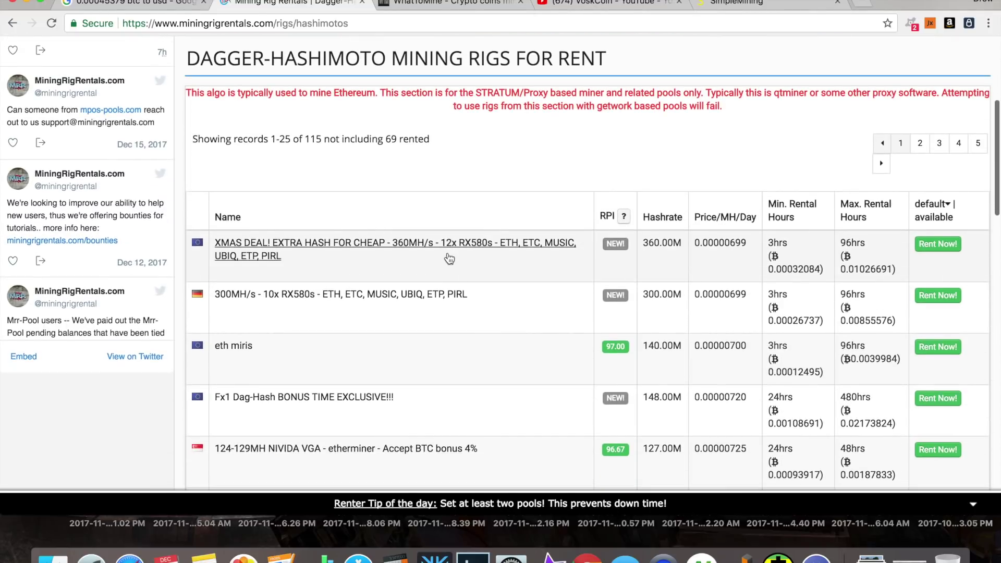
scroll(449, 258, down, 2)
scroll(447, 252, up, 7)
Step: Return to My Rigs, where VoskCoinYouTube is rented at 3.90K hashrate with 51.1 minutes left
click(594, 52)
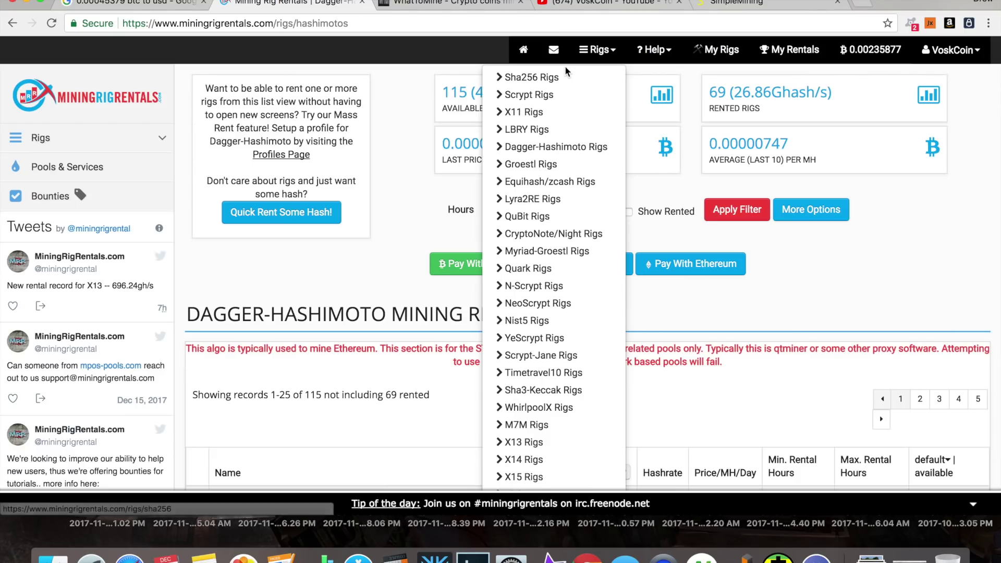
scroll(566, 78, down, 6)
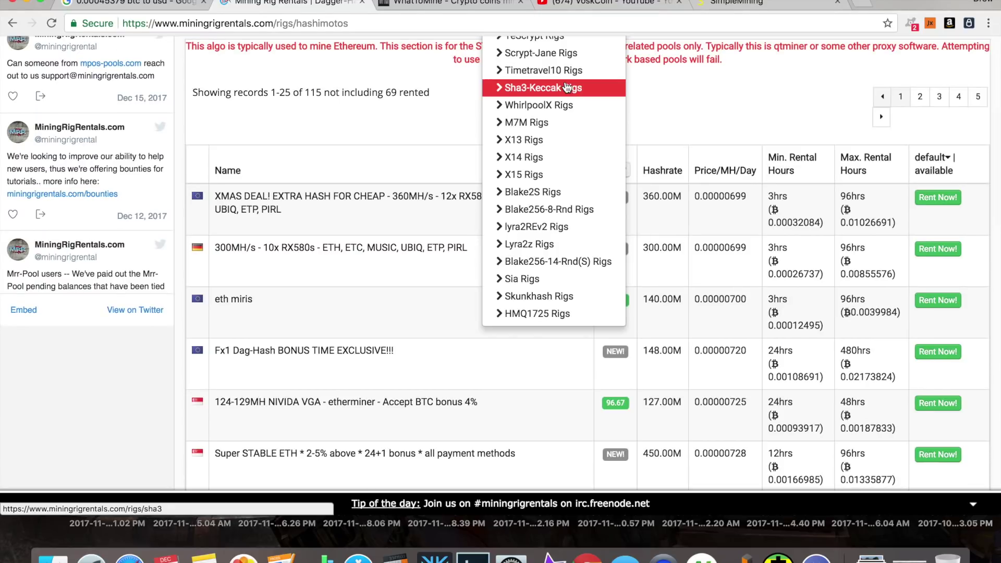
scroll(585, 131, up, 7)
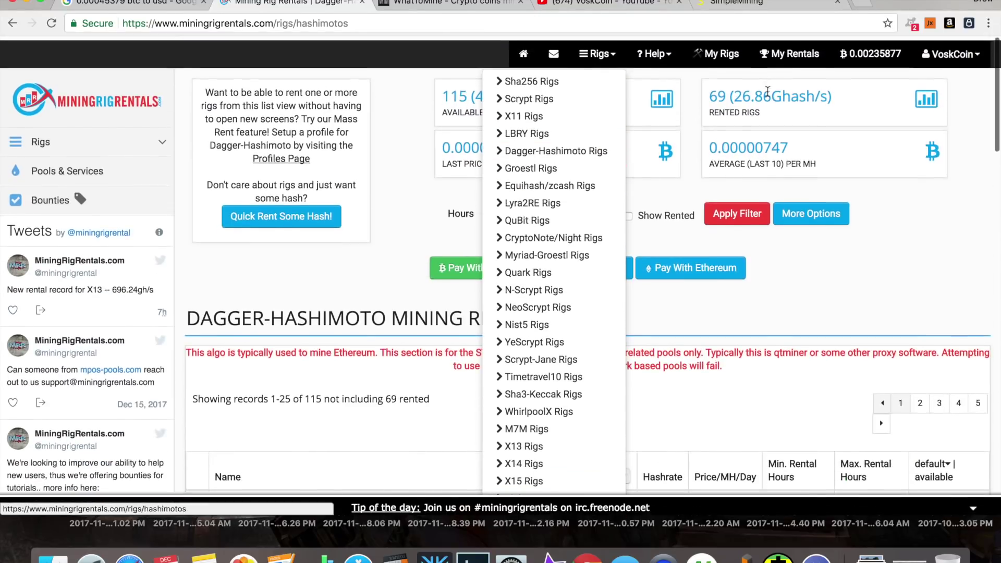
click(723, 49)
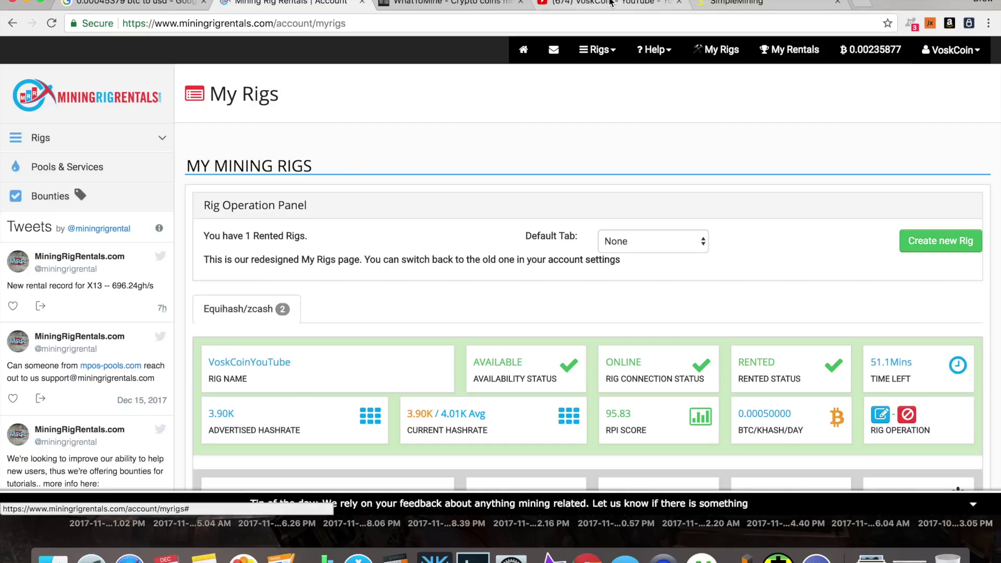
Step: Switch to the VoskCoin YouTube channel page and look it over
click(610, 4)
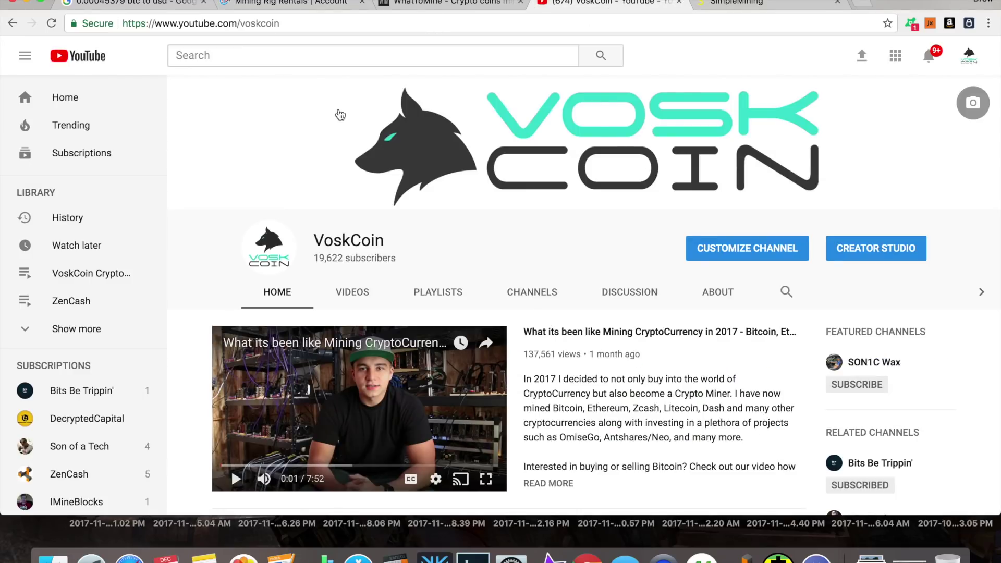
scroll(340, 115, down, 2)
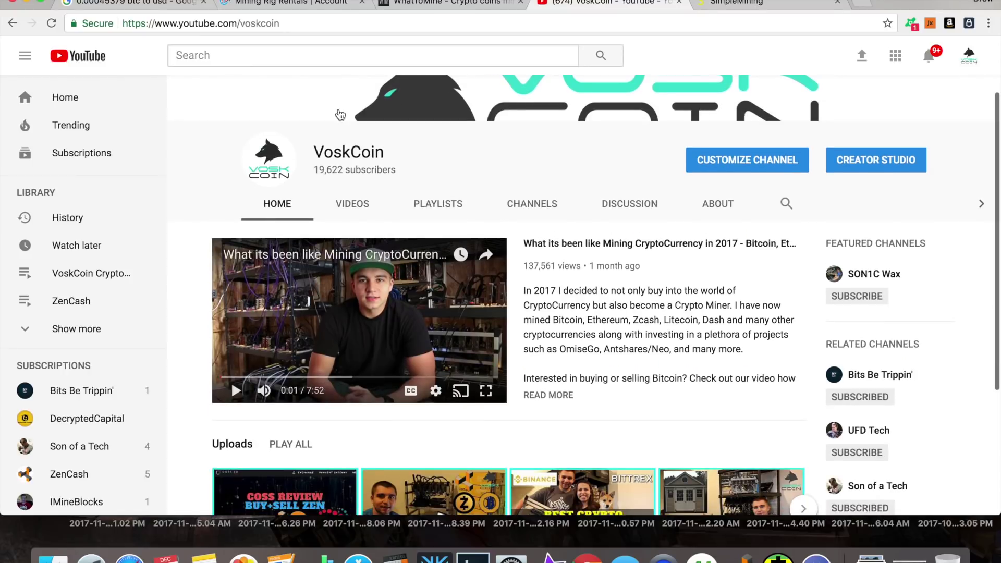
scroll(208, 183, up, 2)
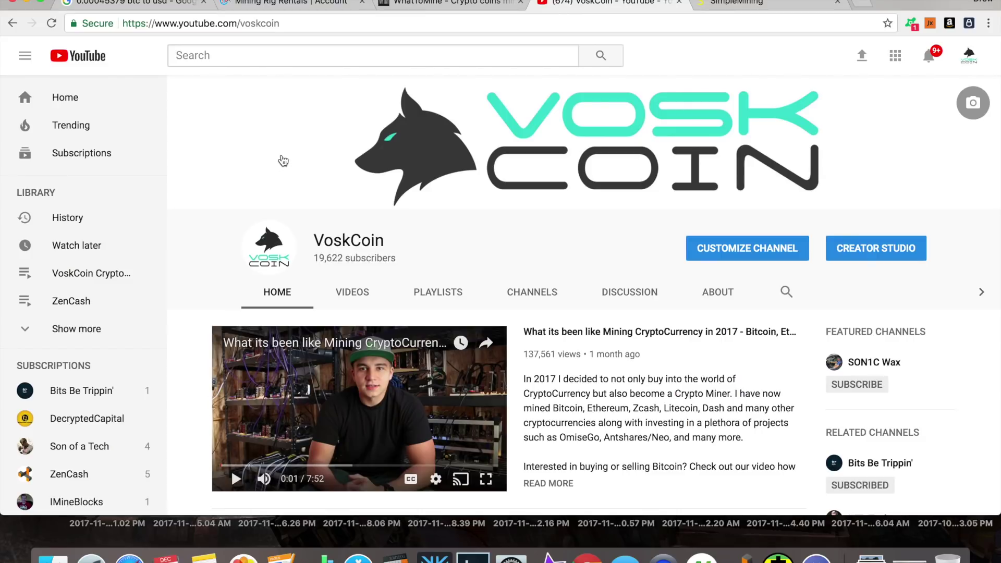
Step: Load GDAX's BTC-USD trading page in a new tab by entering 'gdax'
key(super+t)
text(gdax.com/trade/BTC-USD)
key(Return)
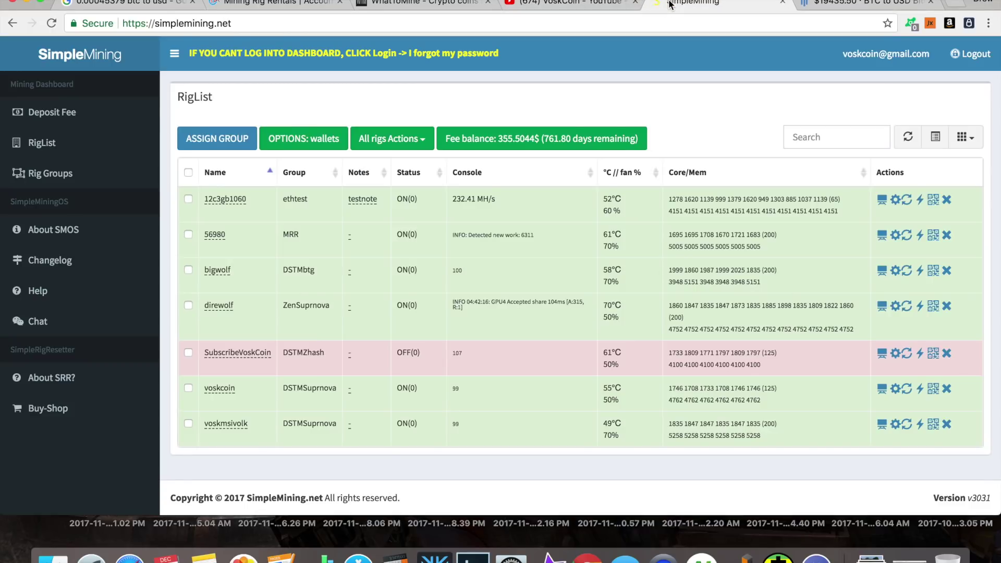
Step: Check SimpleMining's rig list showing rig 56980 at 4004 Sol/s, then return to VoskCoin's YouTube channel
click(679, 5)
click(571, 6)
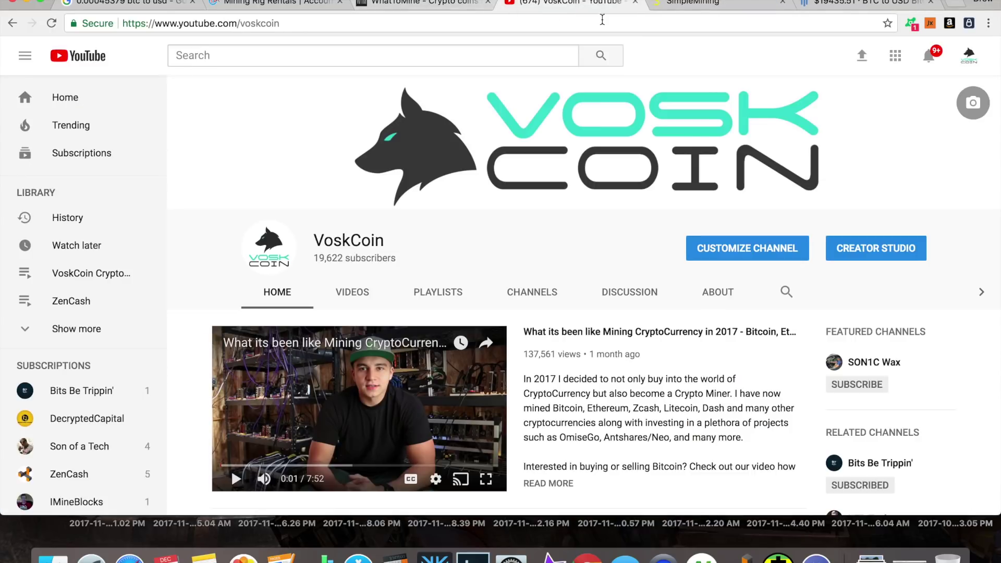
click(700, 5)
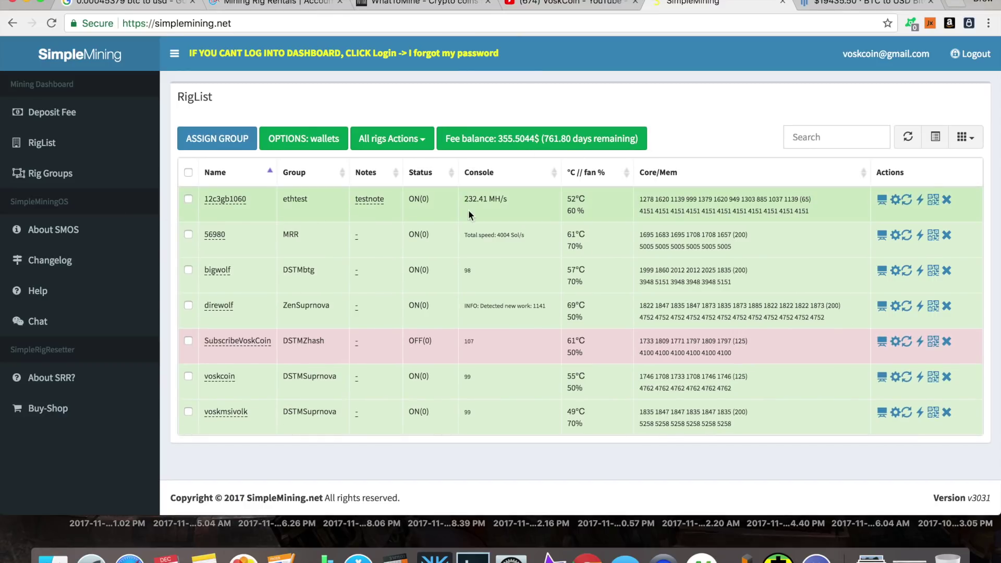
click(534, 3)
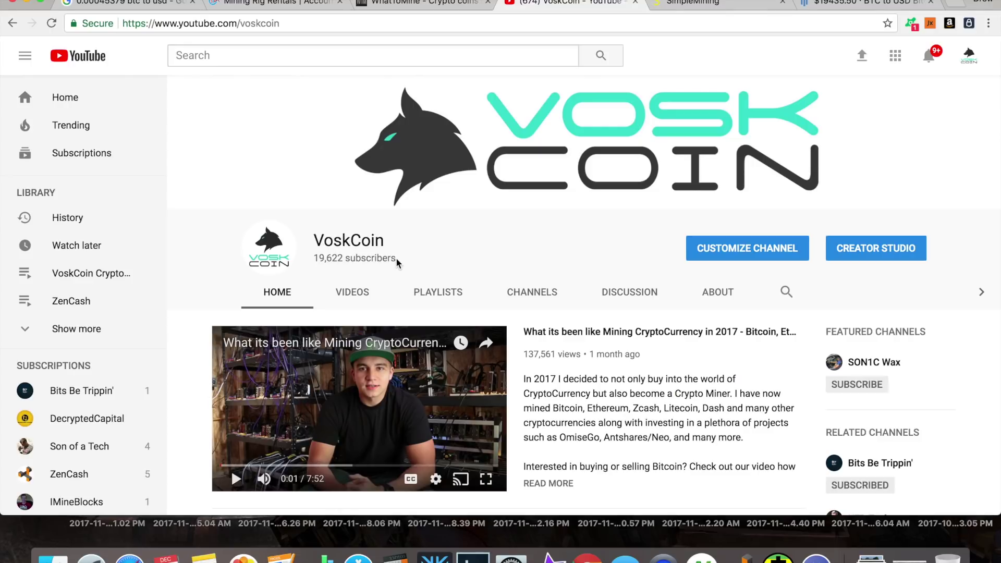
scroll(470, 256, down, 5)
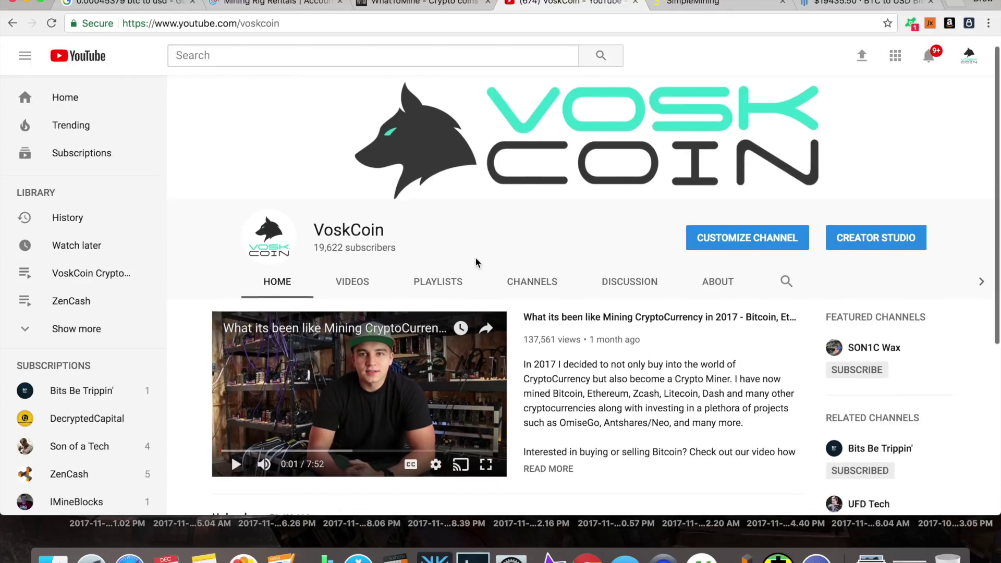
scroll(430, 112, up, 5)
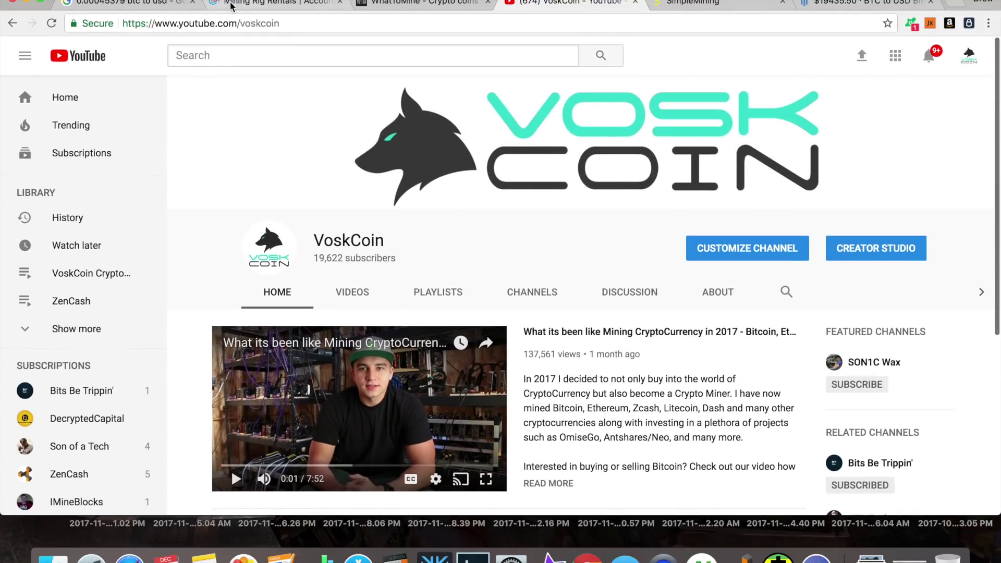